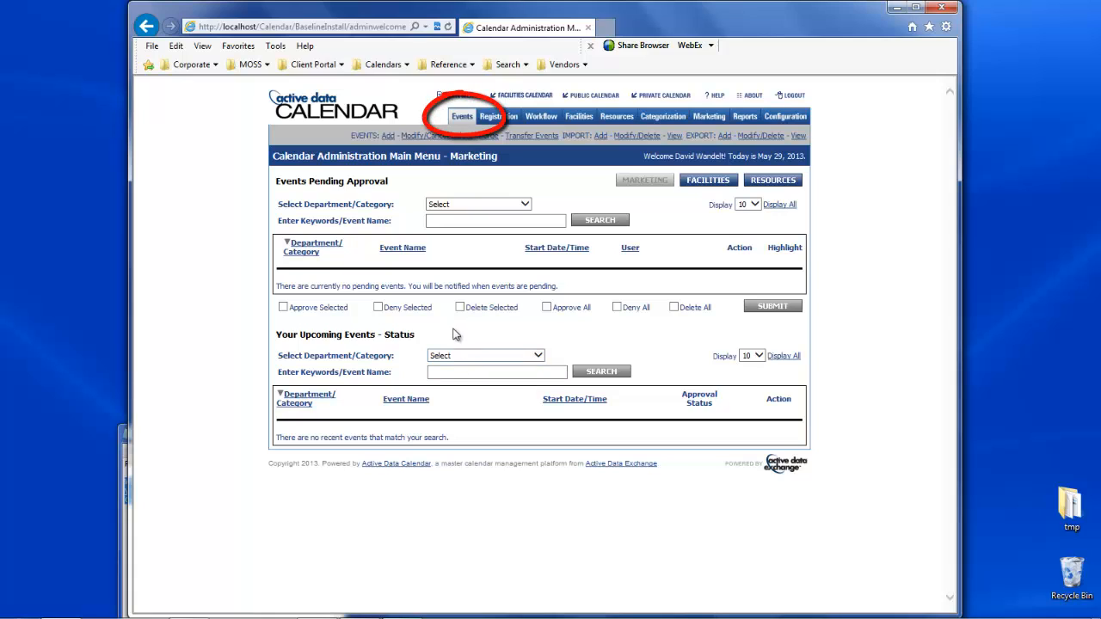
- Open the form for adding a new event
left_click(386, 136)
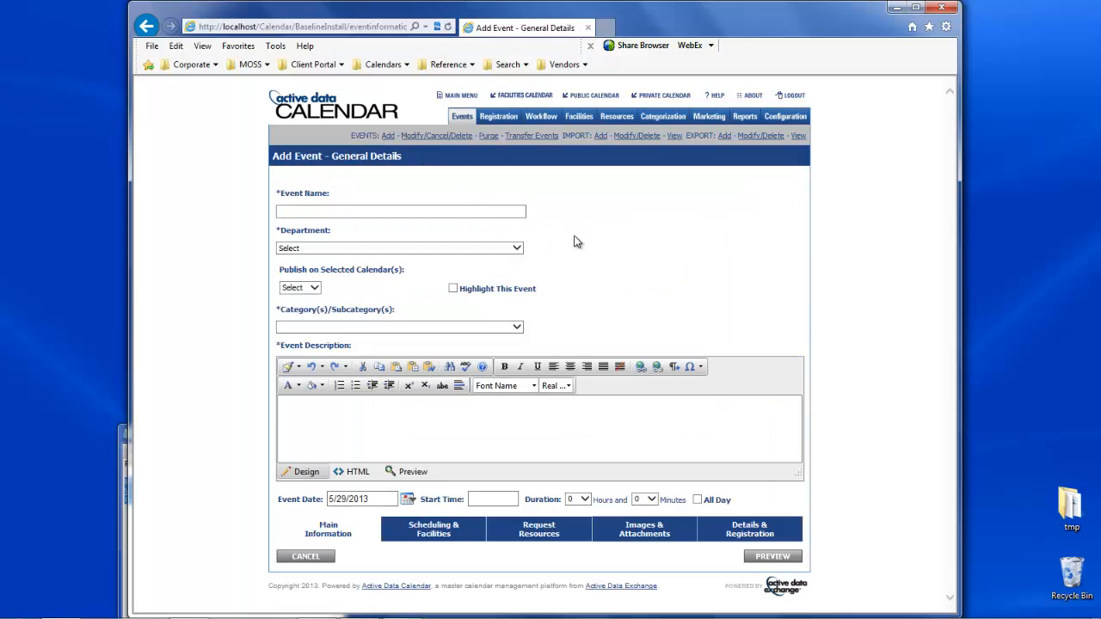
left_click(314, 288)
left_click(316, 290)
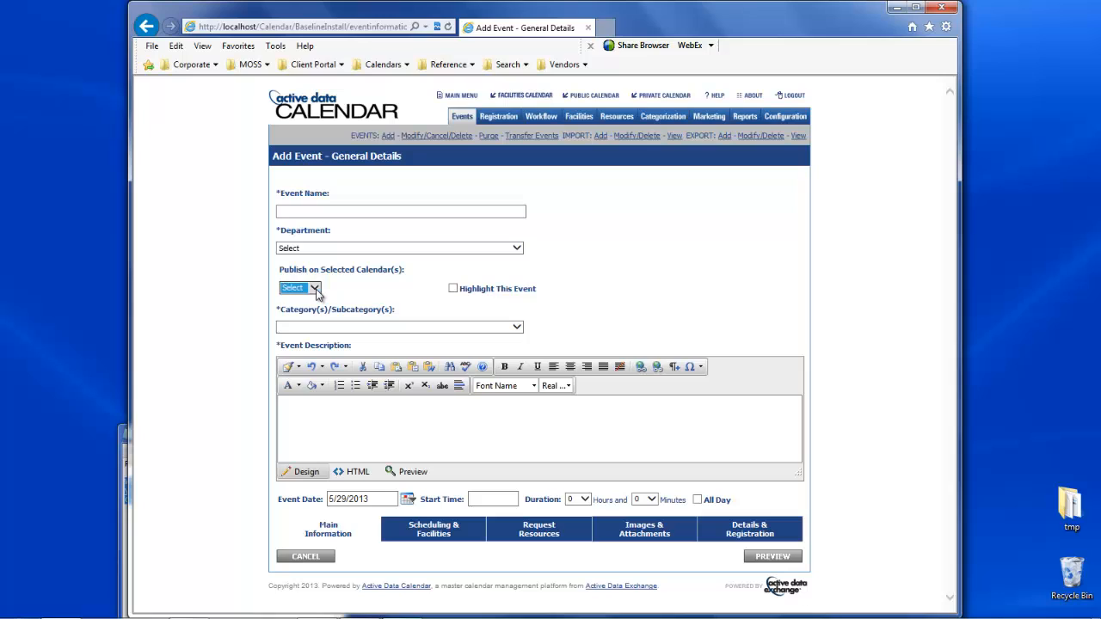
left_click(453, 288)
left_click(455, 291)
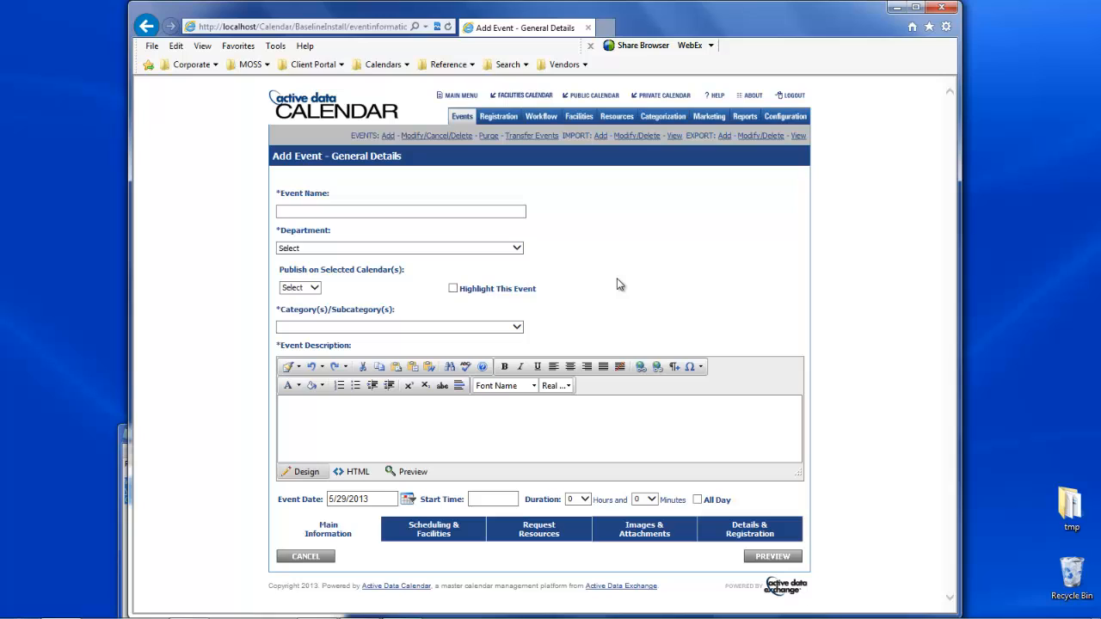
- Name the event "Pizza-throwing Contest" and assign it to the Cultural Curiosities department
left_click(506, 211)
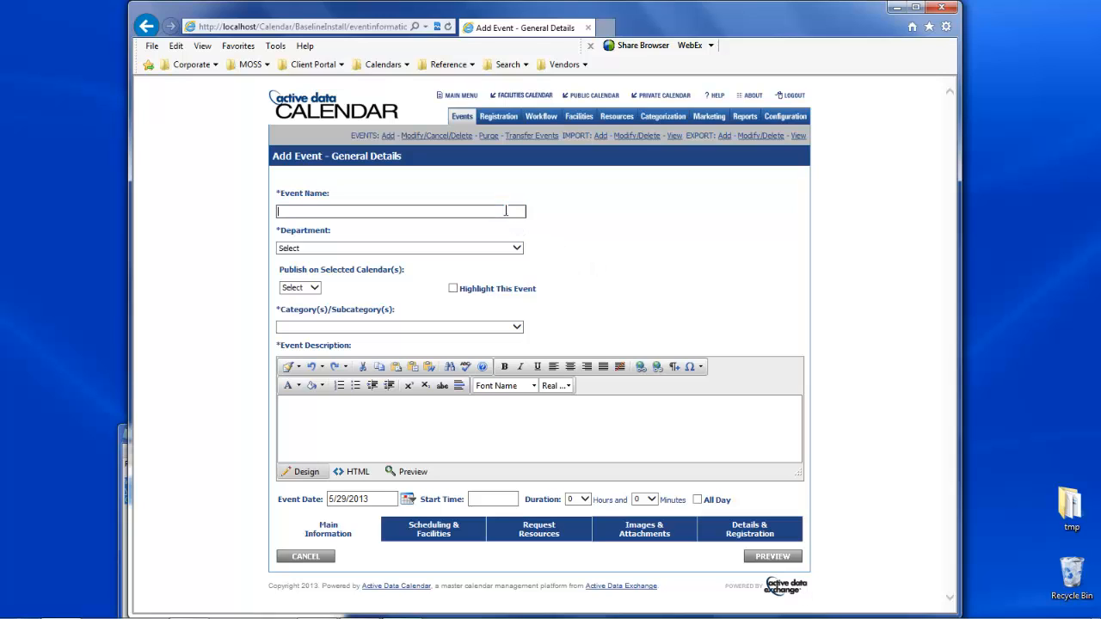
type("Pizza-throwing Contest")
left_click(491, 251)
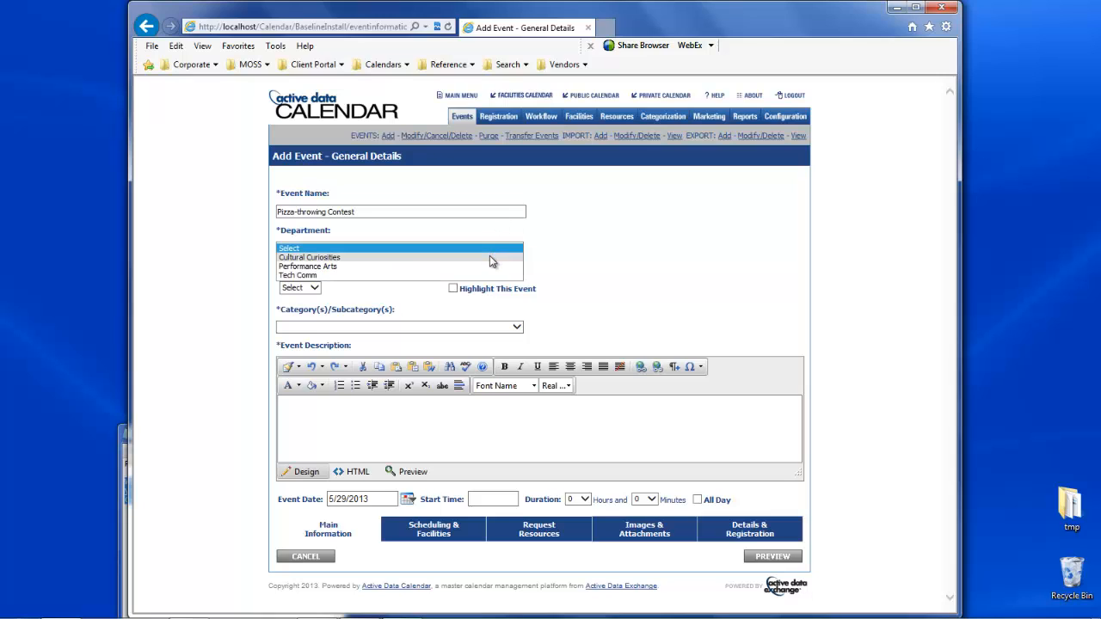
left_click(489, 256)
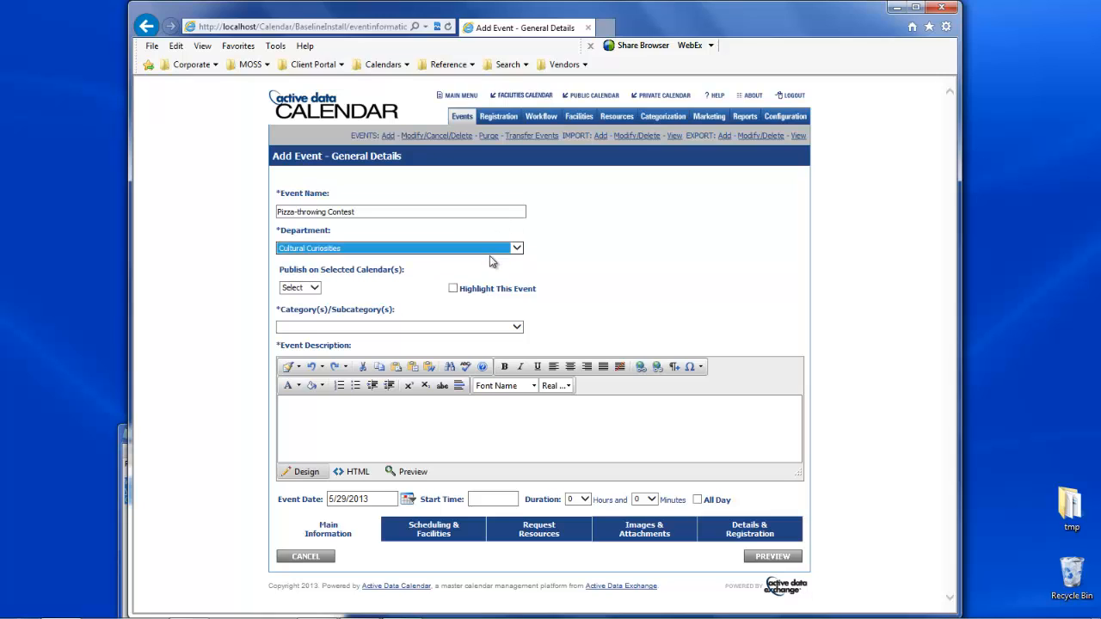
- Set the event to publish on the Public calendar under the Sport subcategory, and mark it as highlighted
left_click(315, 289)
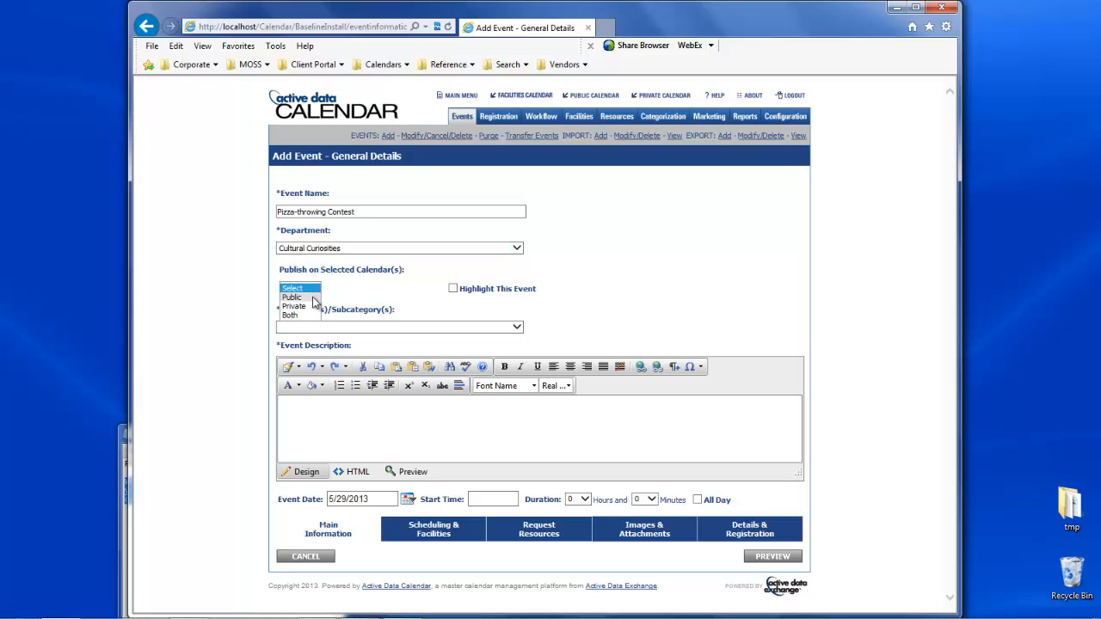
left_click(313, 297)
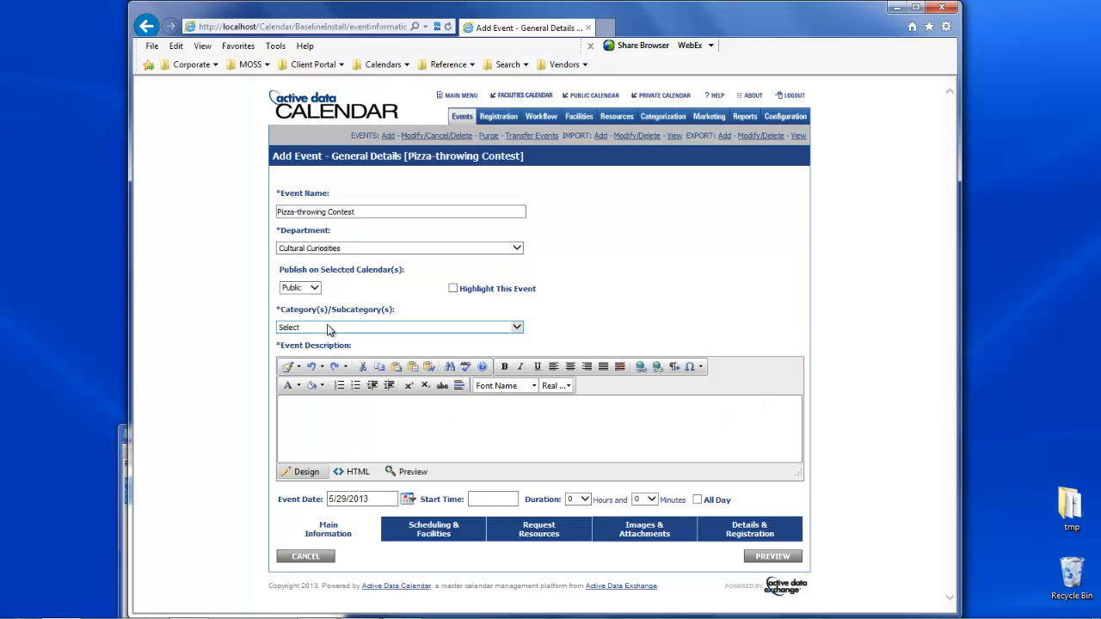
left_click(328, 328)
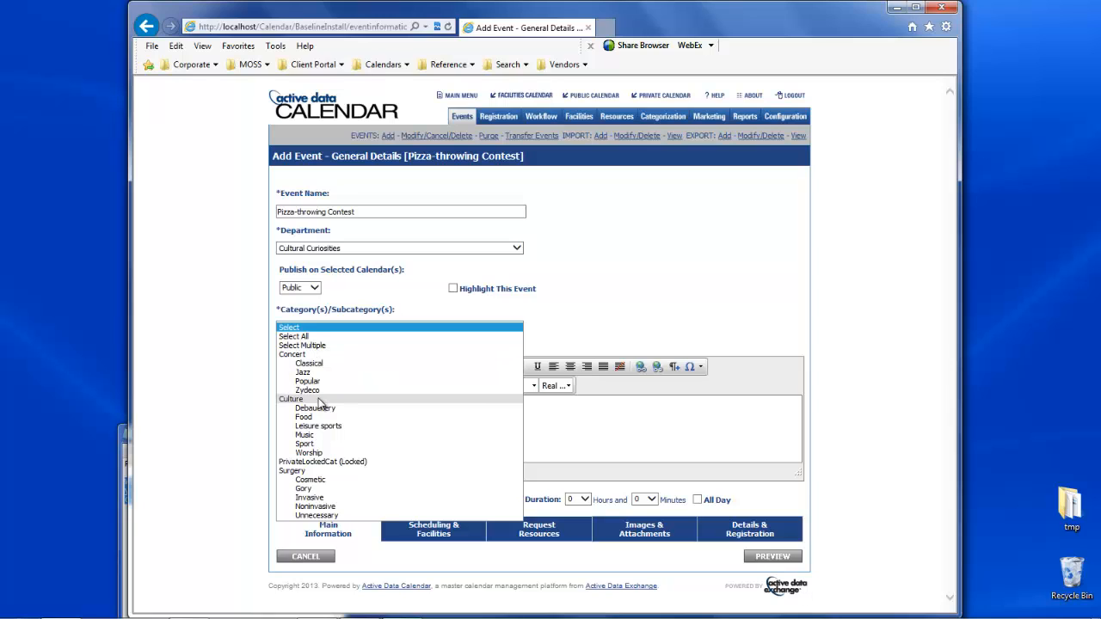
left_click(331, 444)
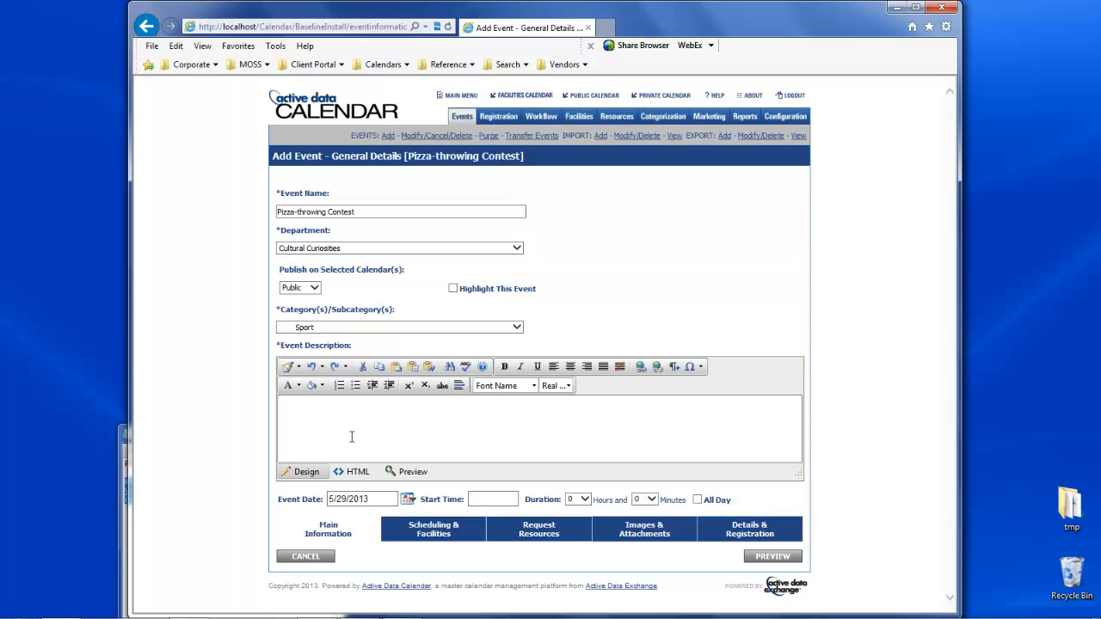
left_click(454, 289)
- Copy the pizza description from Training Event Text.txt in Notepad into the event description
left_click(121, 466)
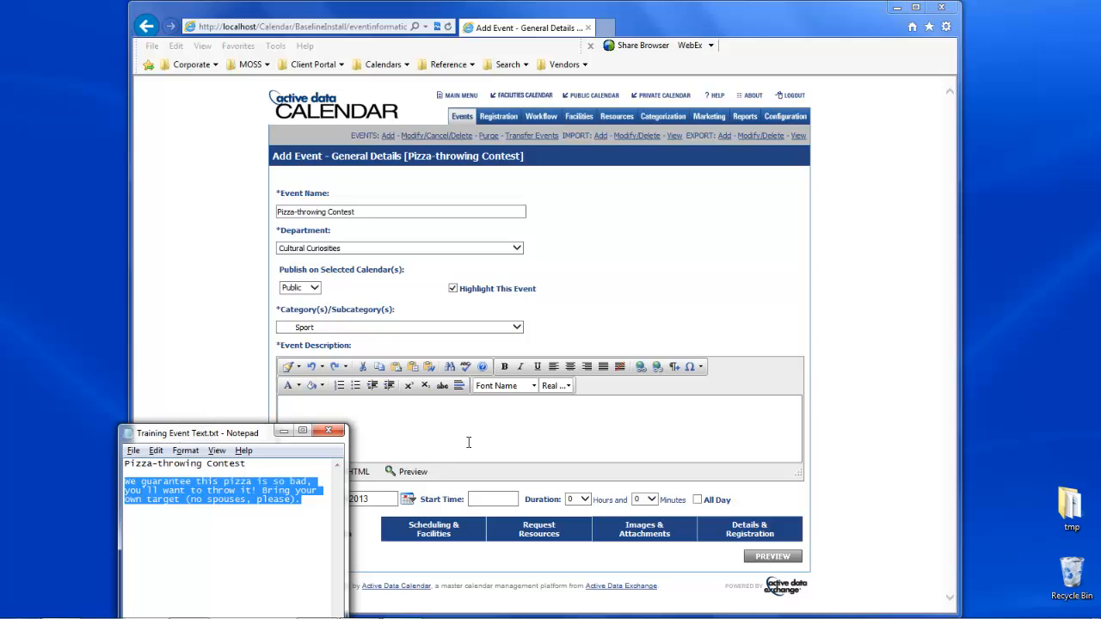
left_click(500, 416)
type("We guarantee this pizza is so bad, you'll want to throw it! Bring your own target (no spouses, please).")
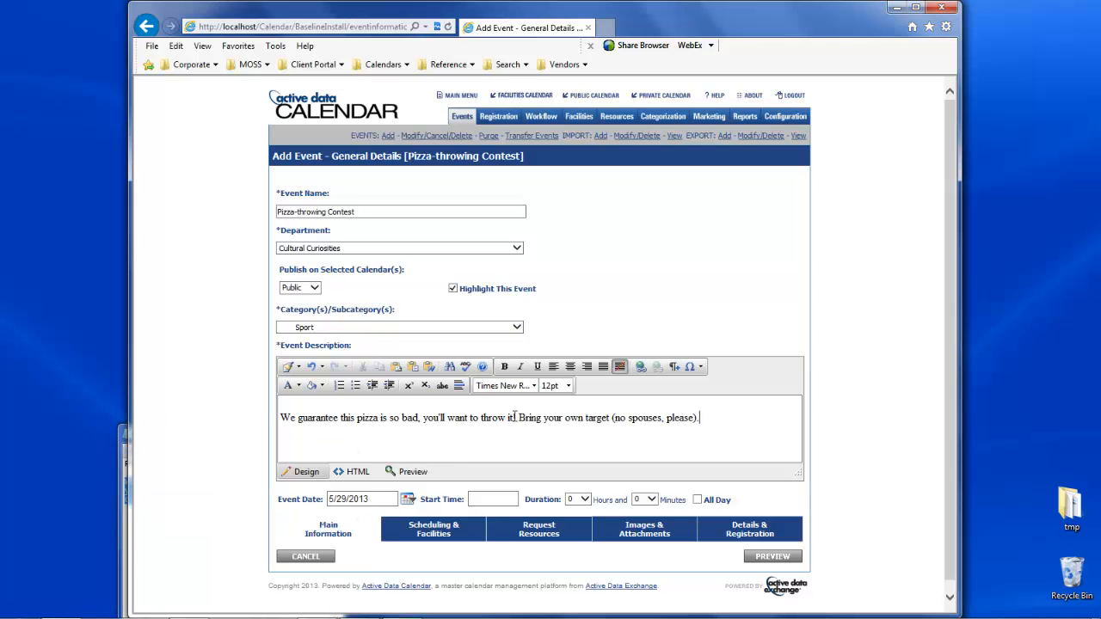
- Format the word "want" in the event description as bold italic
double_click(458, 417)
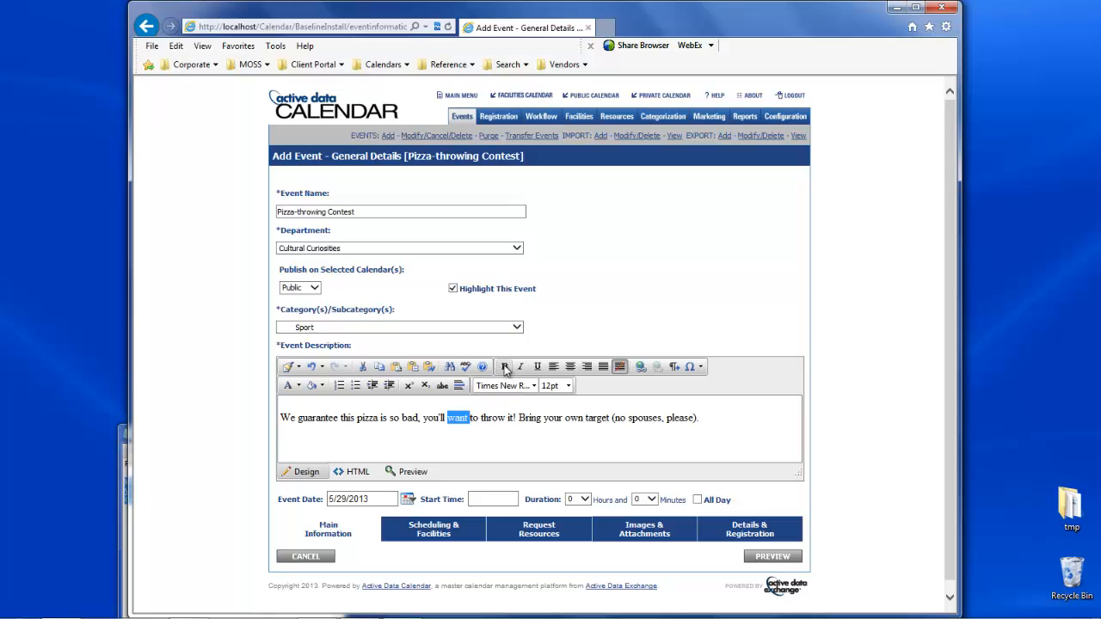
left_click(505, 367)
left_click(519, 366)
left_click(762, 440)
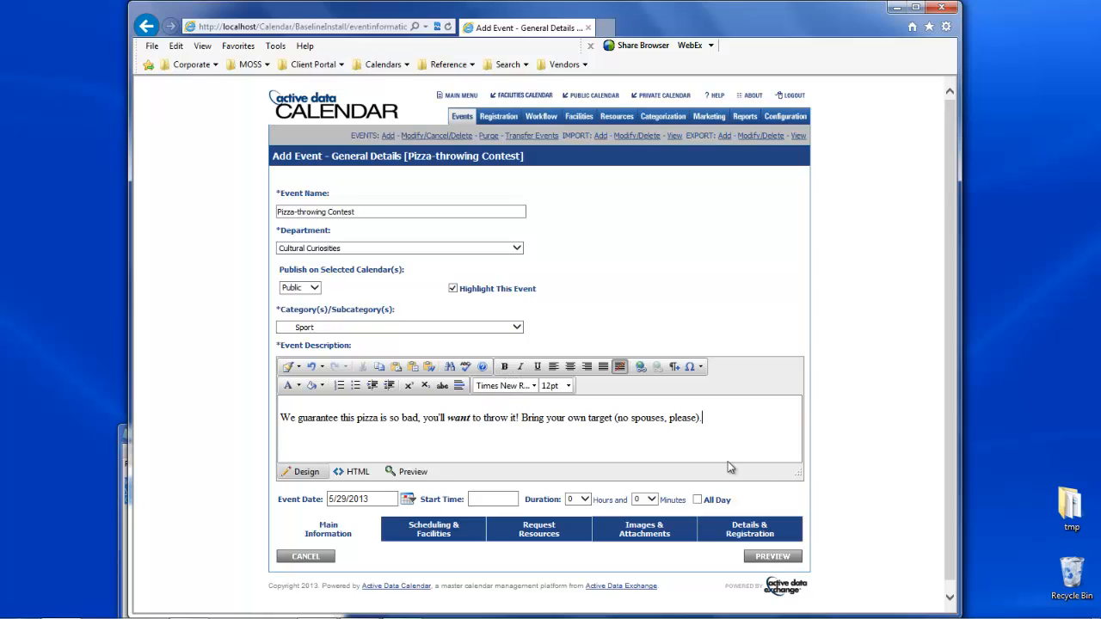
- Schedule the event for 5/31/2013 at 5:00 PM with a duration of 2 hours
left_click(409, 499)
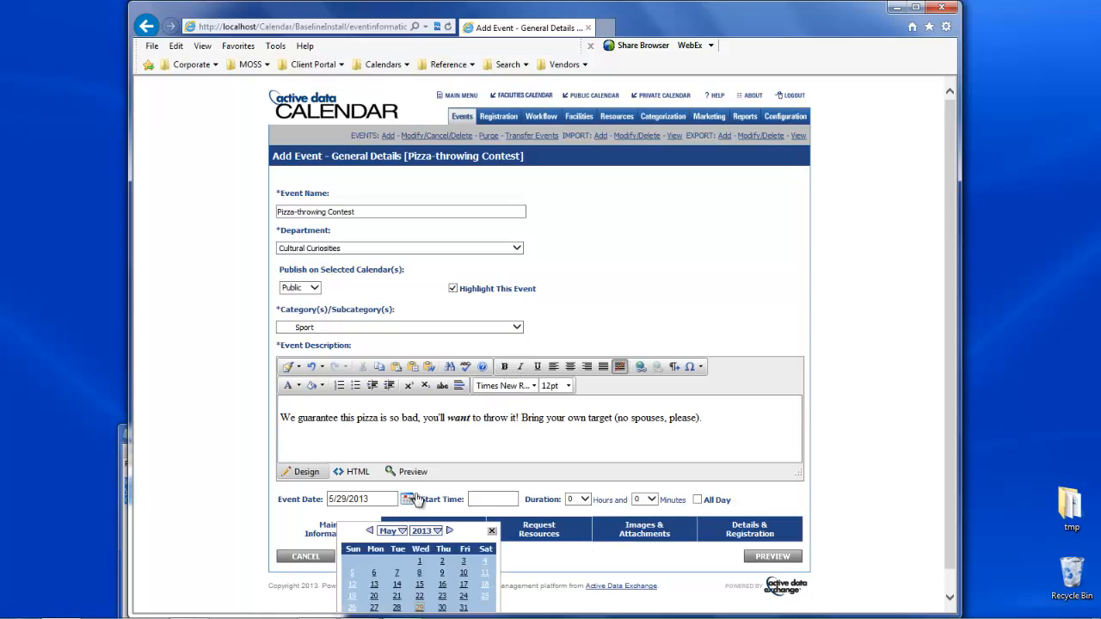
left_click(461, 607)
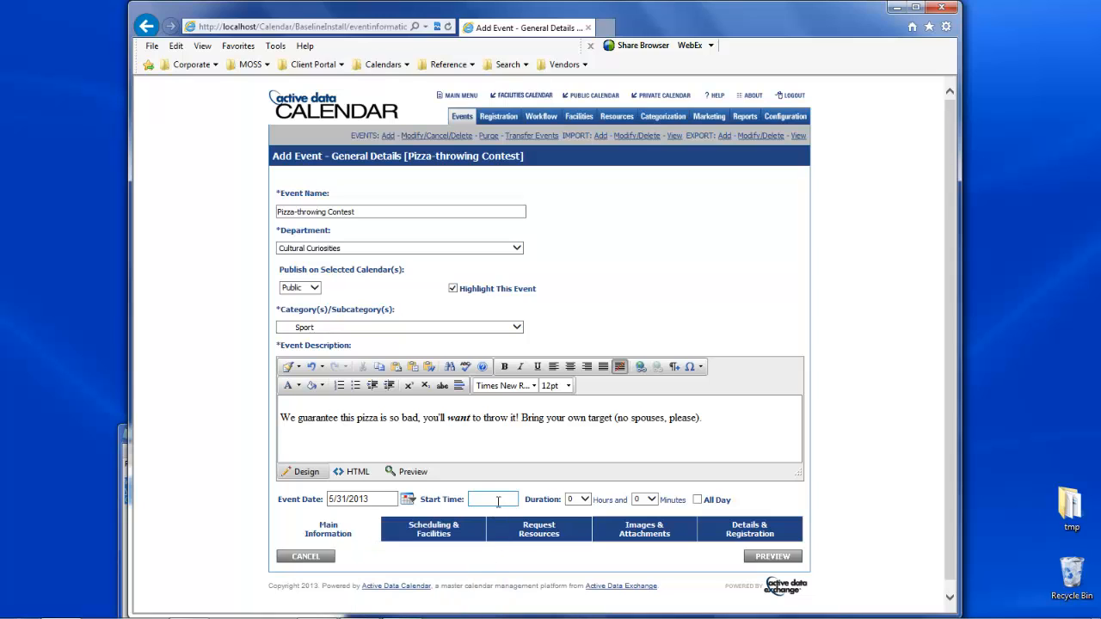
left_click(497, 500)
scroll(488, 568, "down", 5)
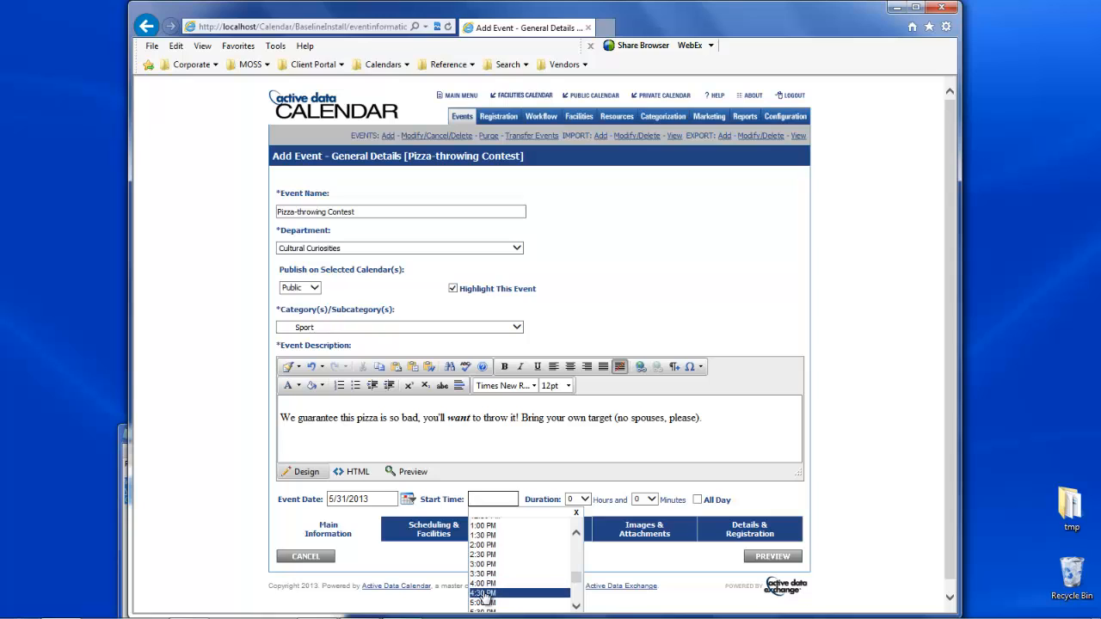
left_click(483, 602)
left_click(587, 499)
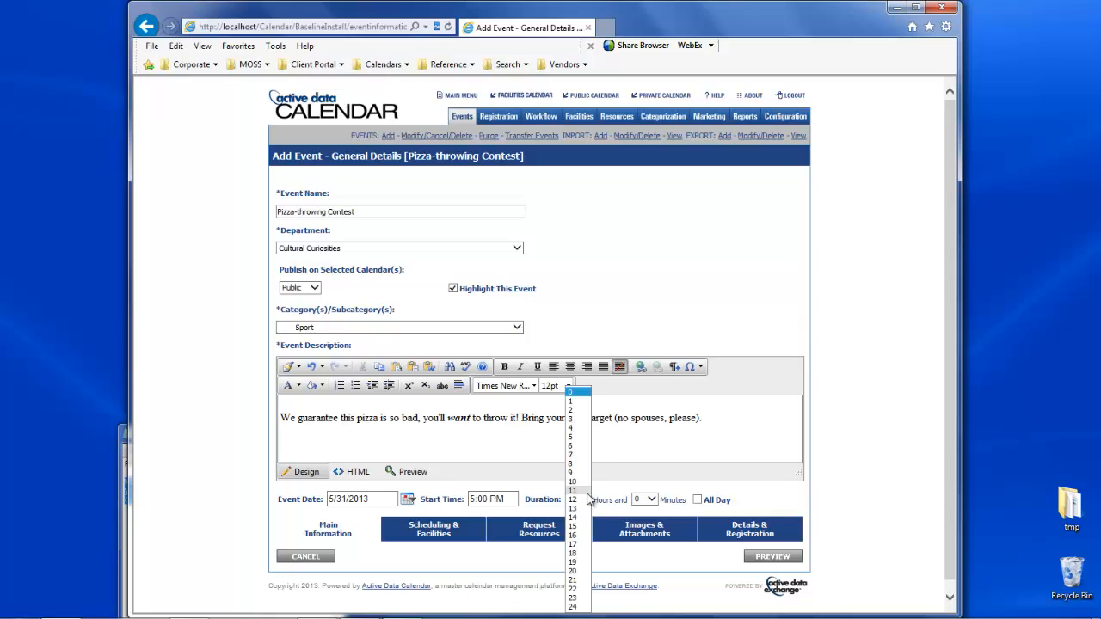
left_click(587, 411)
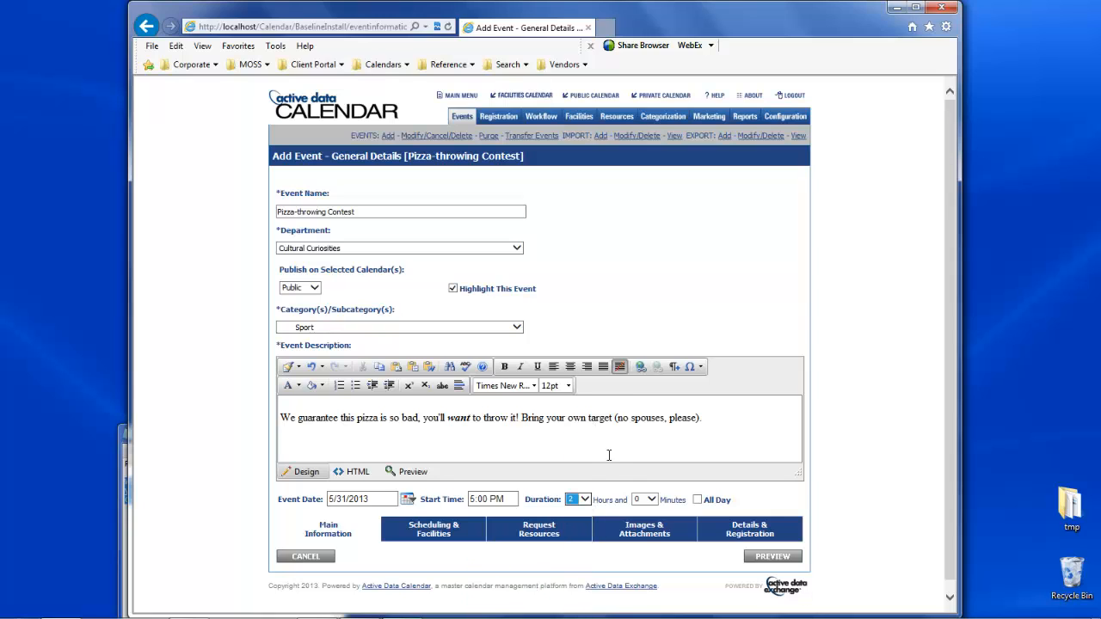
- Preview the event, and return to its main information
left_click(658, 564)
left_click(749, 560)
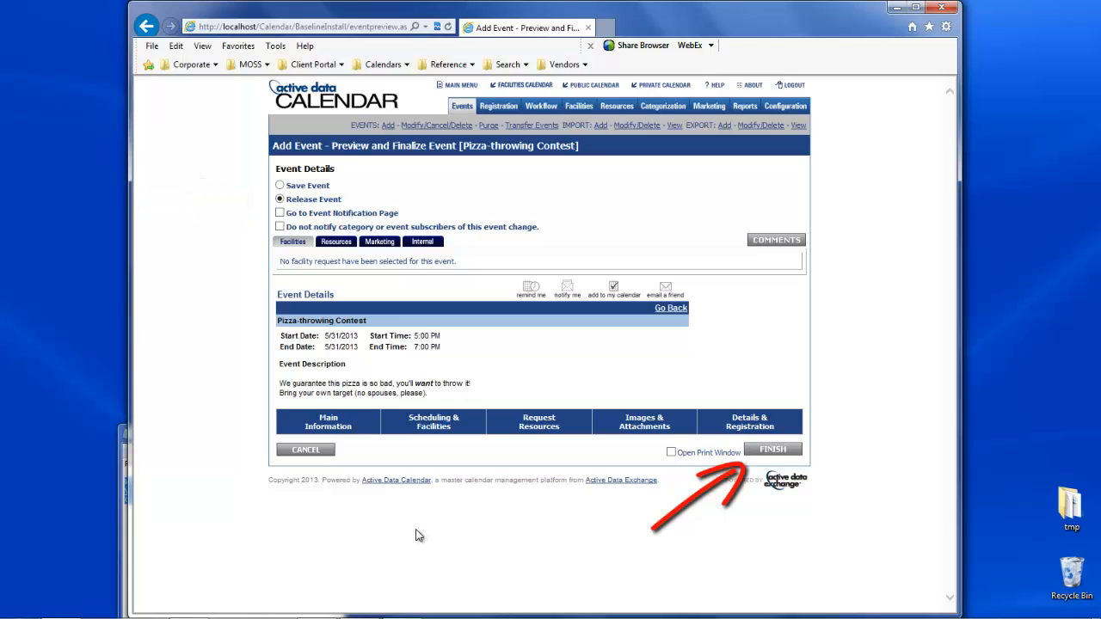
left_click(345, 426)
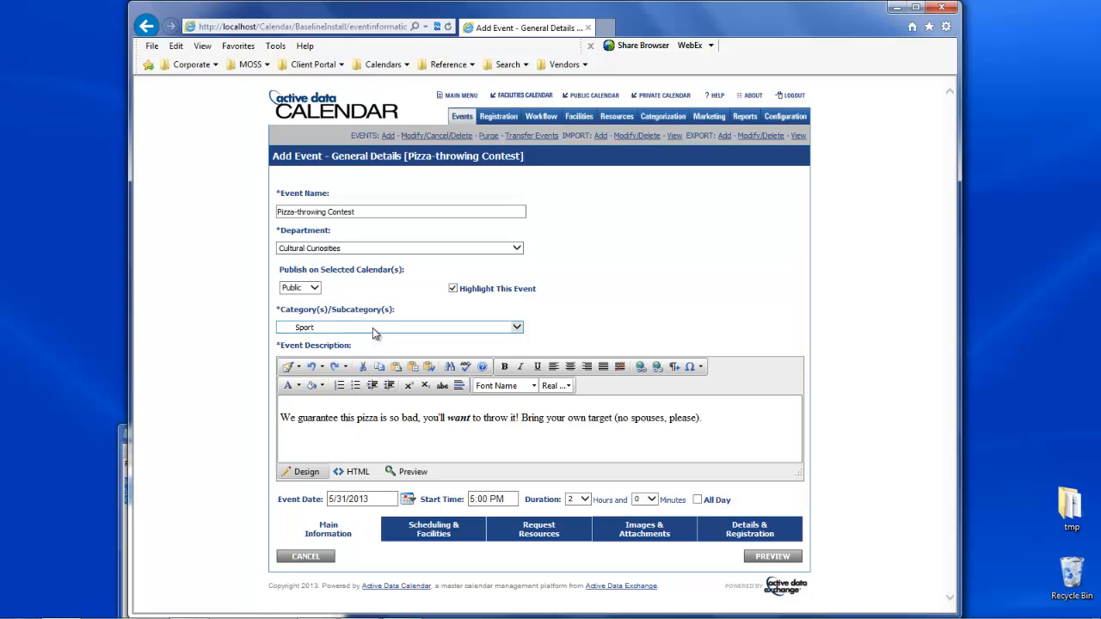
- Try to preview the event without a category, and set the category back to Sport
left_click(372, 328)
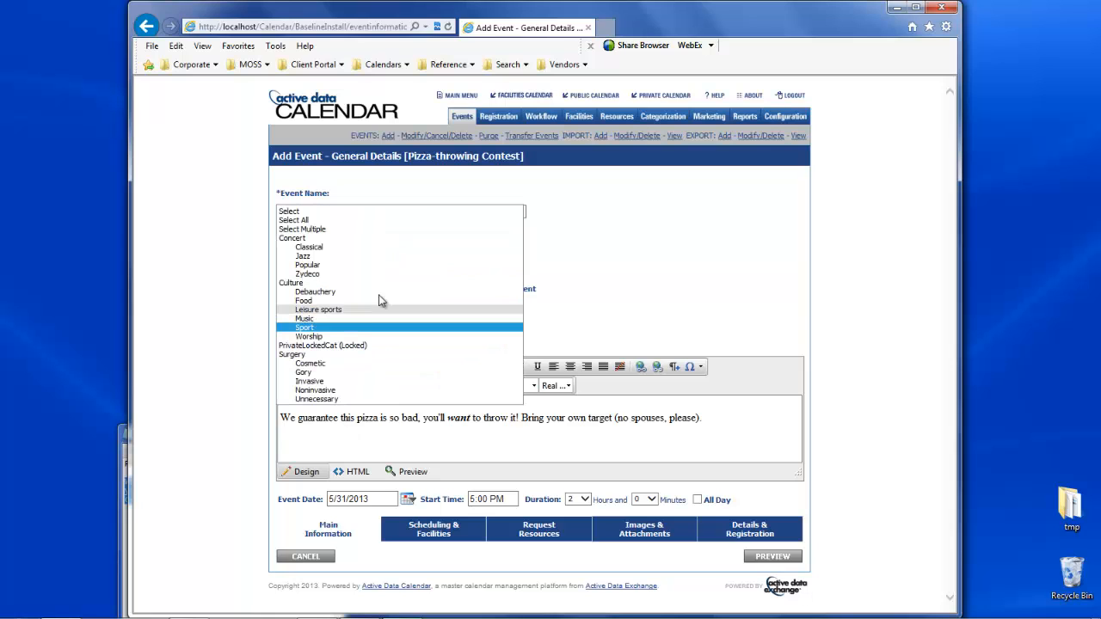
left_click(383, 211)
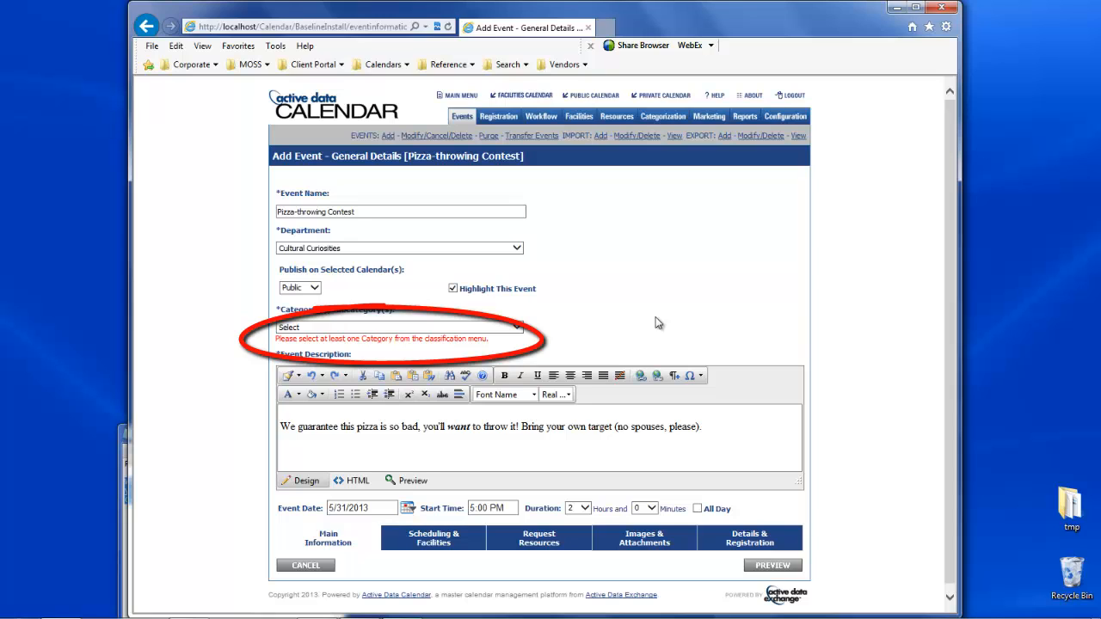
left_click(505, 328)
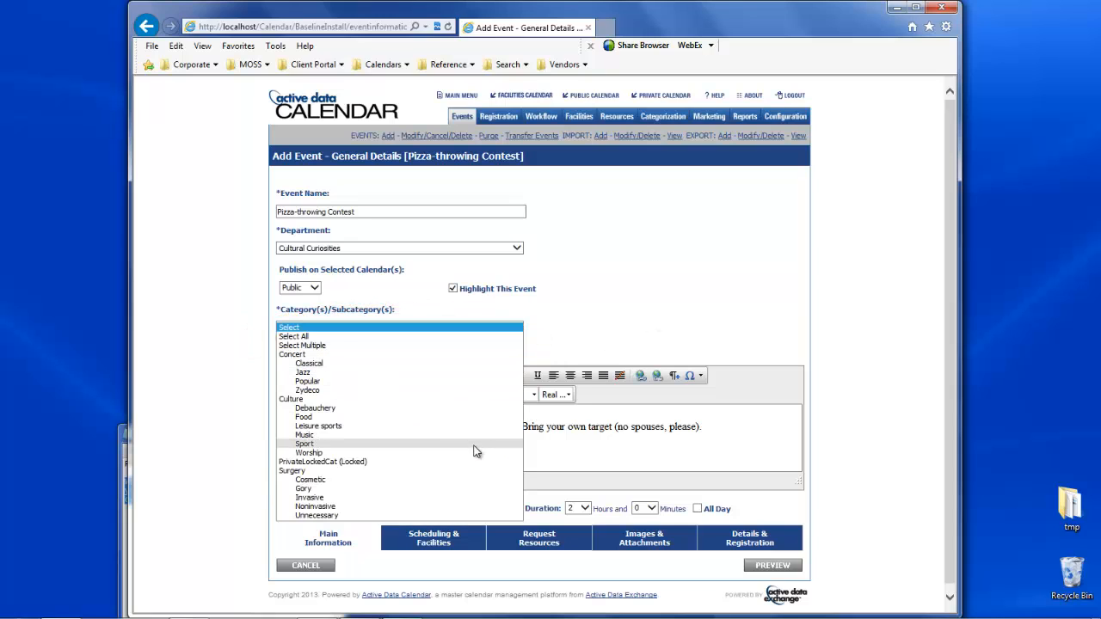
left_click(474, 445)
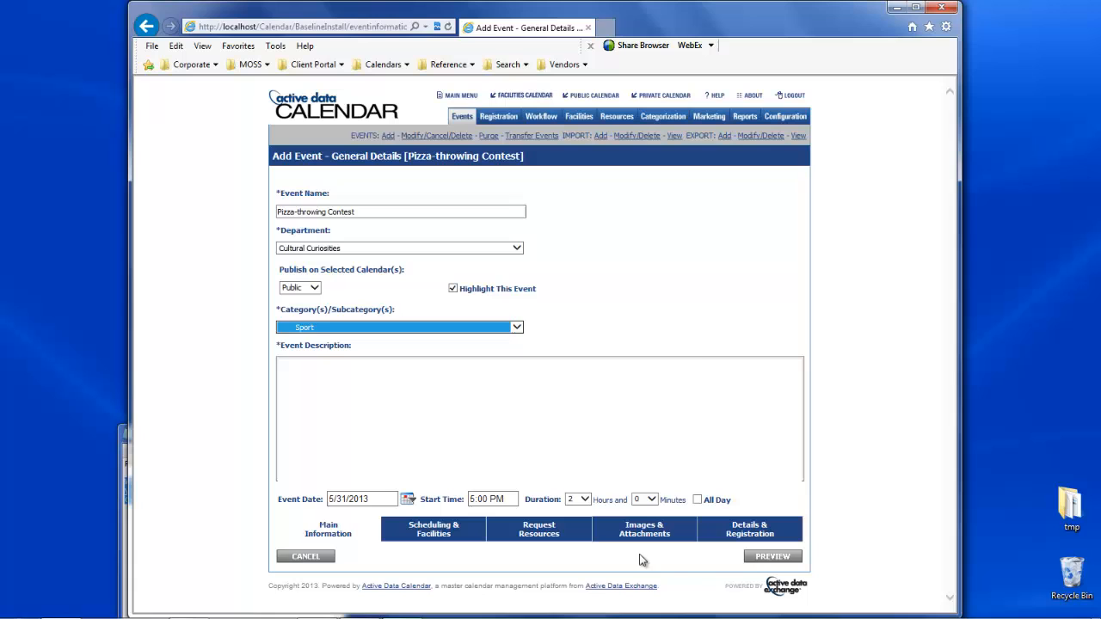
- In the event's details and registration section, enter "Me" as the contact name and fill in the contact's phone number
left_click(762, 528)
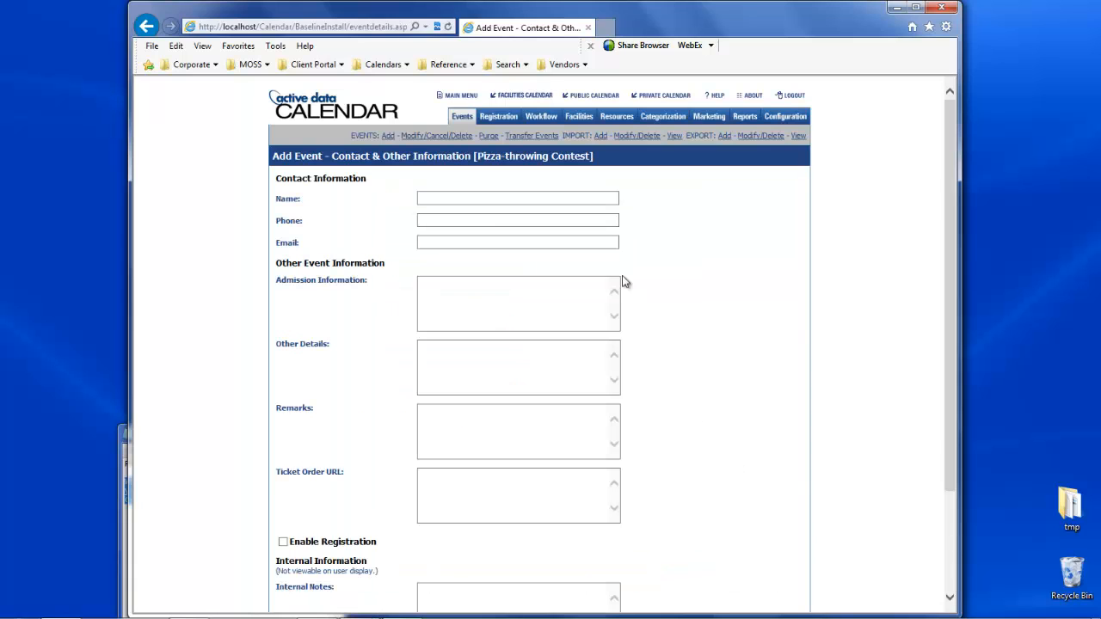
left_click(590, 200)
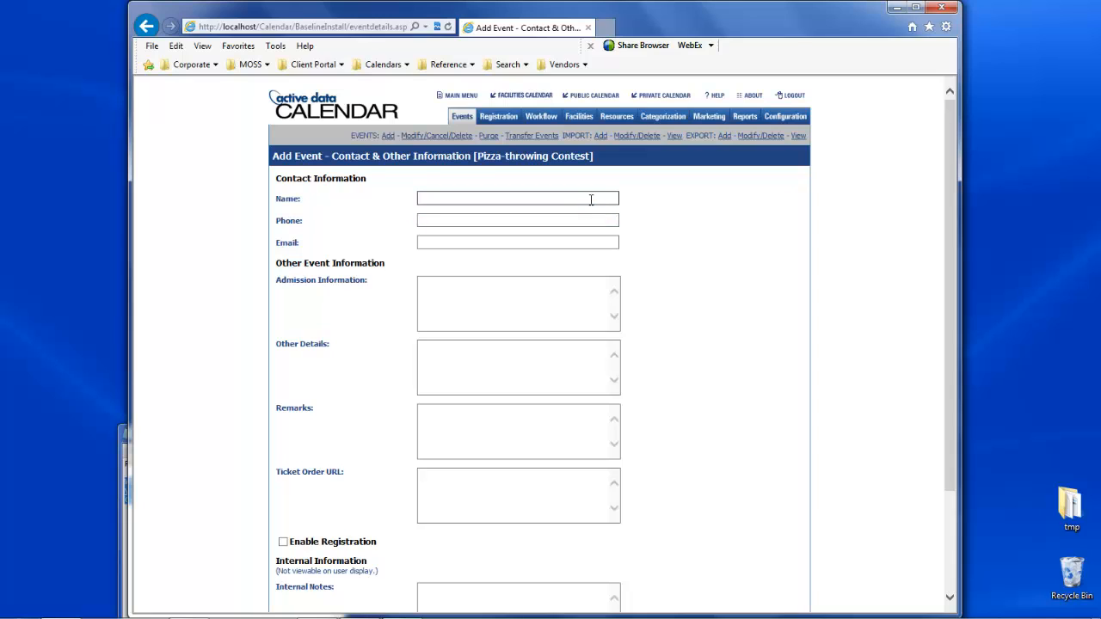
type("Me")
key("Tab")
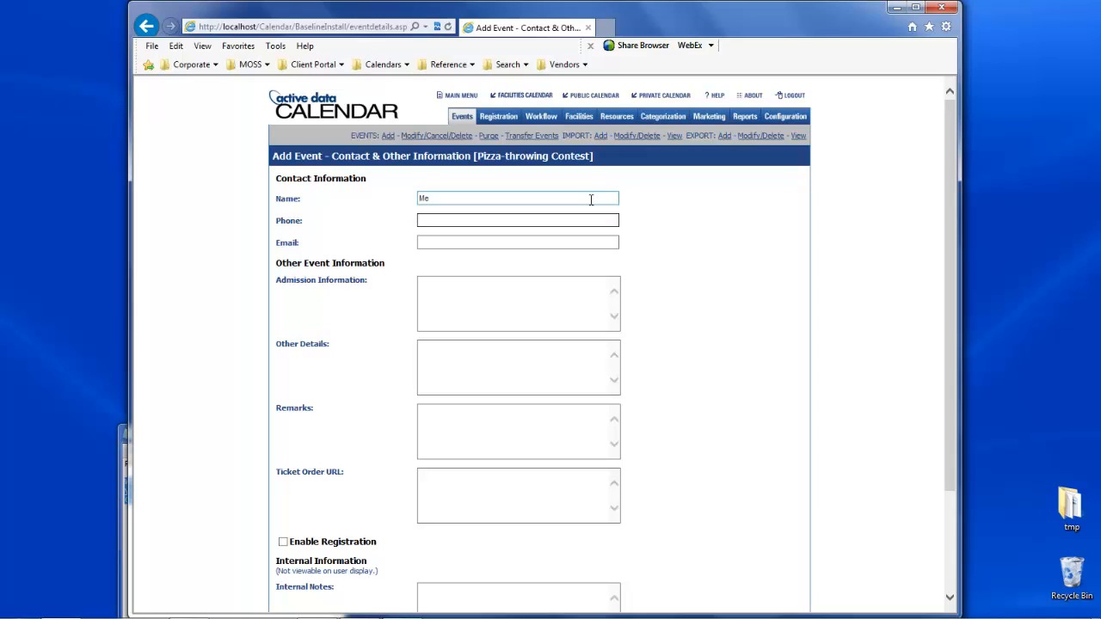
type("5")
key("Down")
key("Tab")
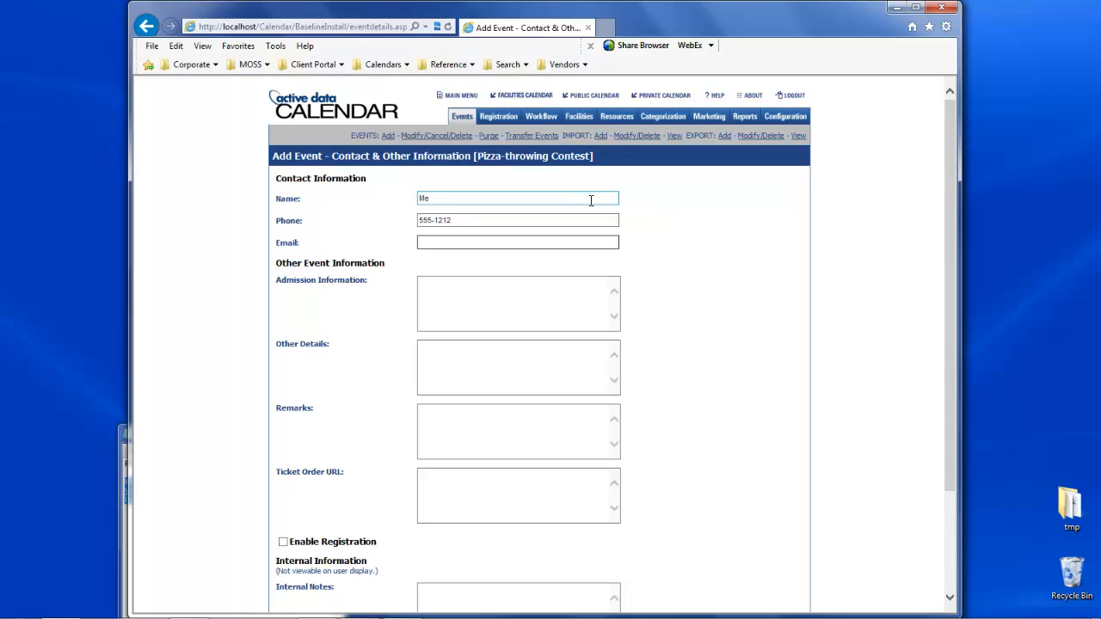
- Enable registration for the event to view its options, and disable it again
scroll(679, 377, "down", 3)
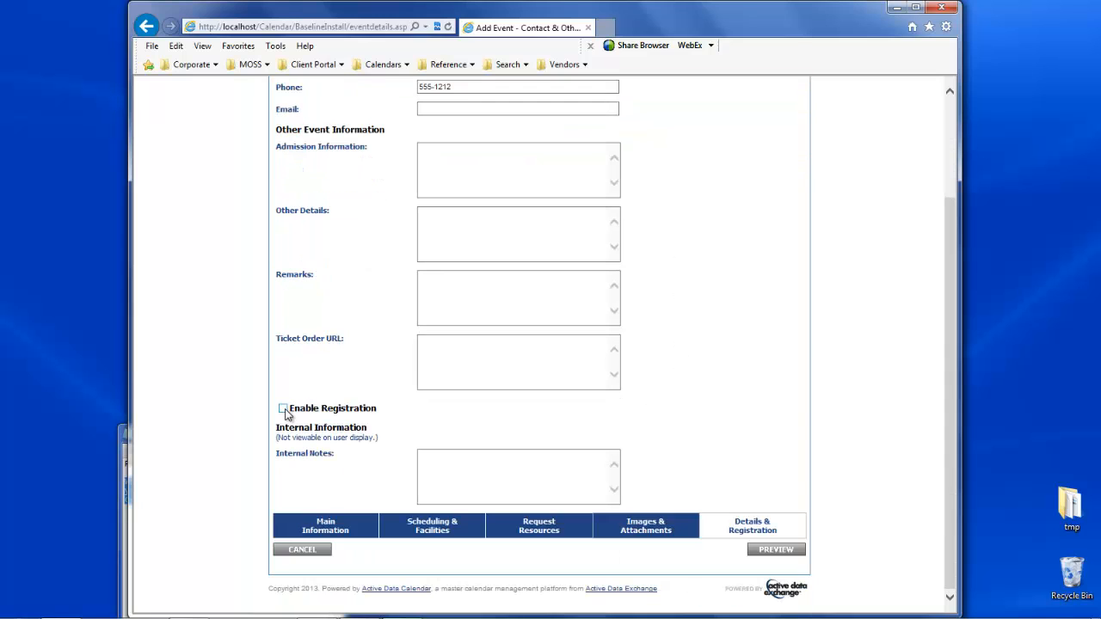
left_click(283, 409)
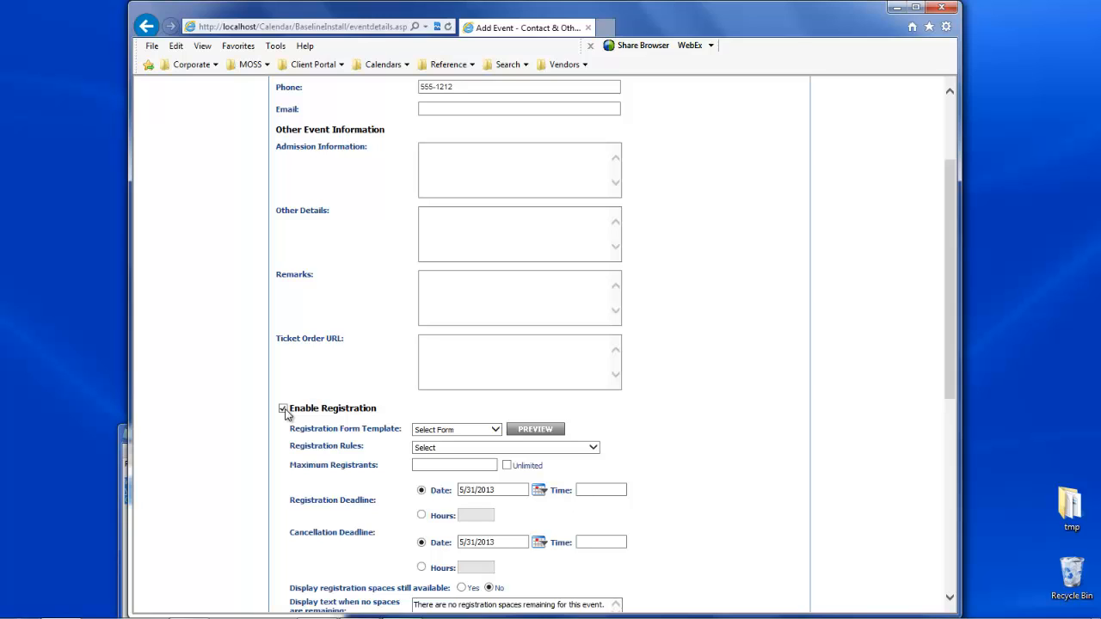
left_click(285, 411)
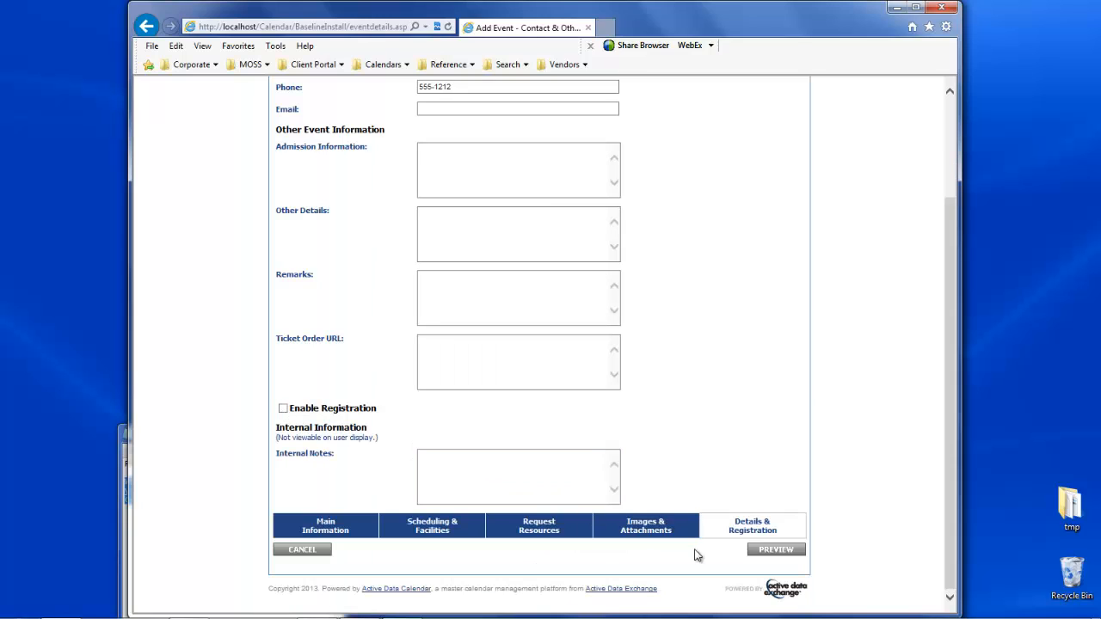
- Preview the event, and set its scheduling to select event dates to find available facilities
left_click(776, 549)
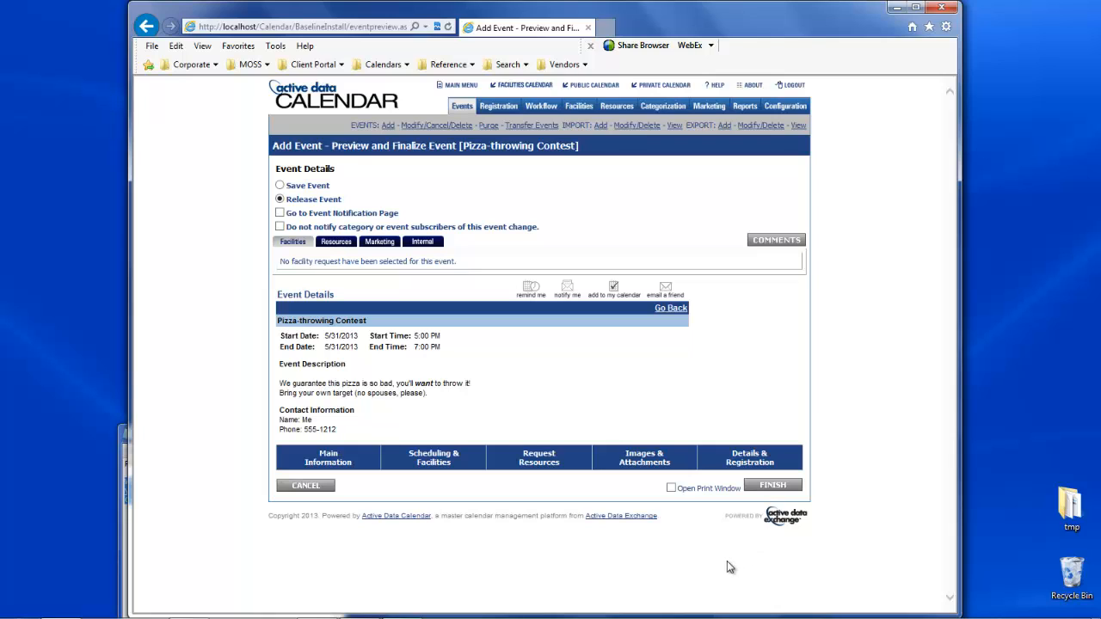
left_click(434, 461)
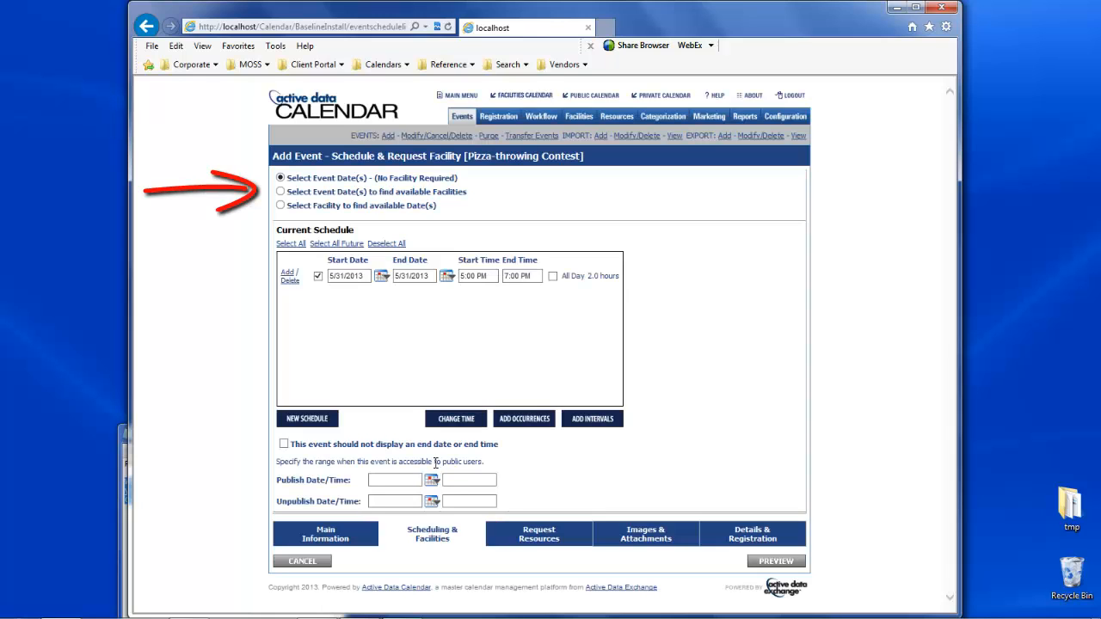
left_click(337, 197)
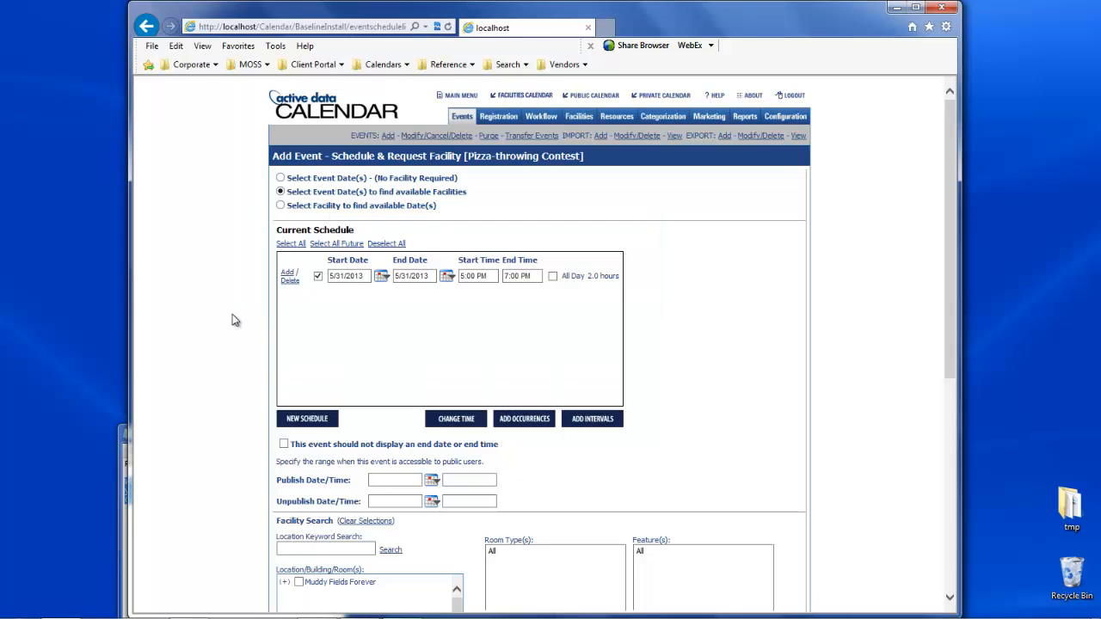
- Search for availability of the Kitchen in the Farmhouse at Muddy Fields Forever
scroll(231, 414, "down", 5)
scroll(231, 415, "up", 2)
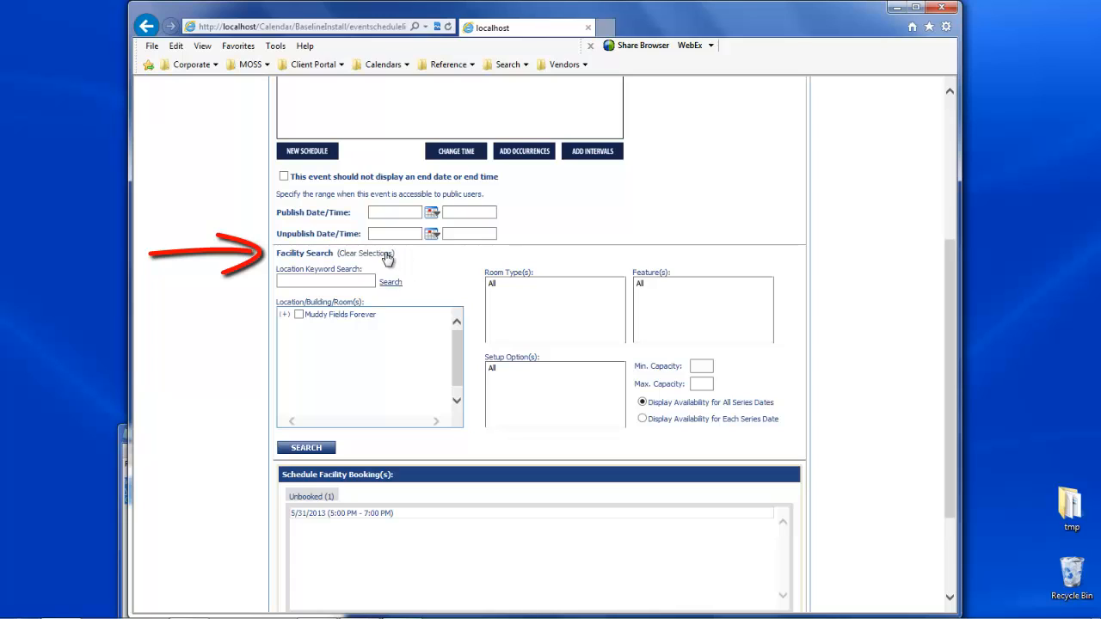
left_click(286, 315)
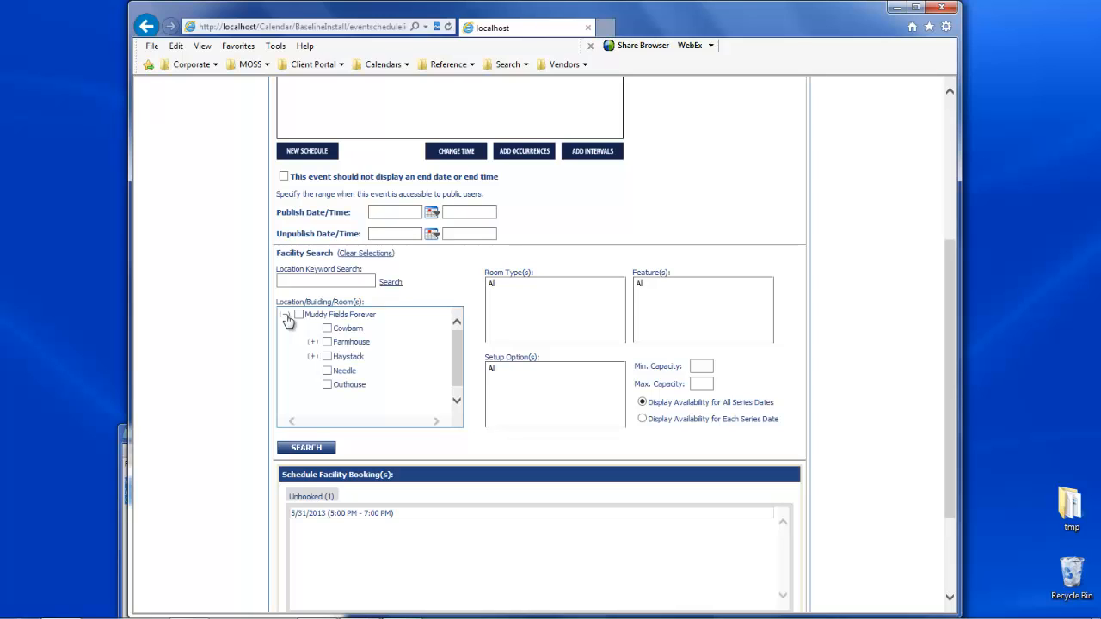
left_click(312, 342)
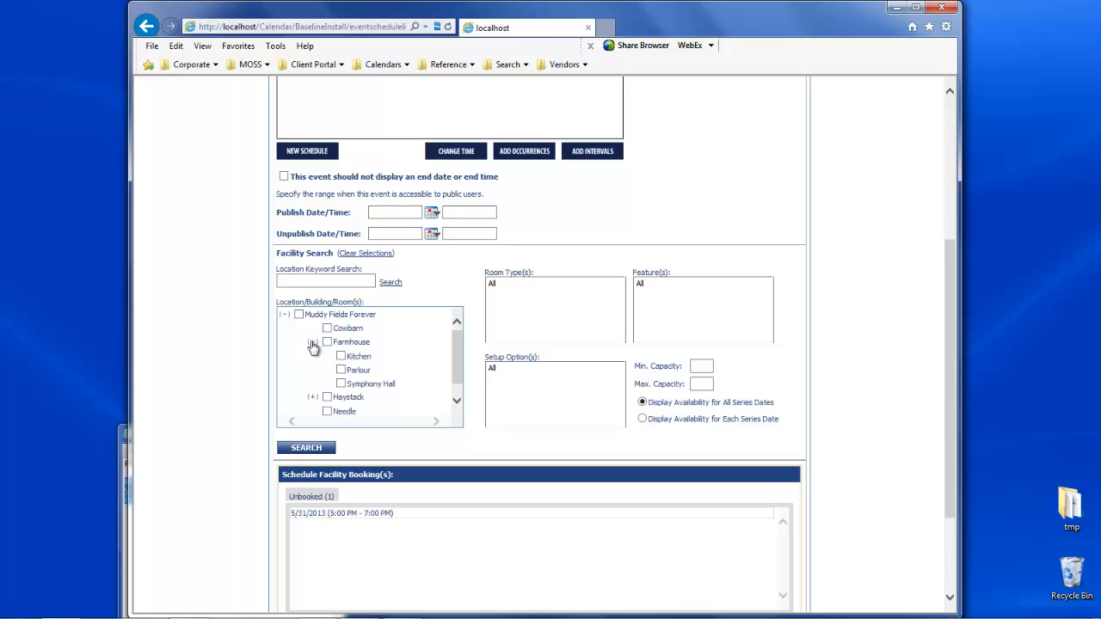
left_click(341, 356)
left_click(305, 447)
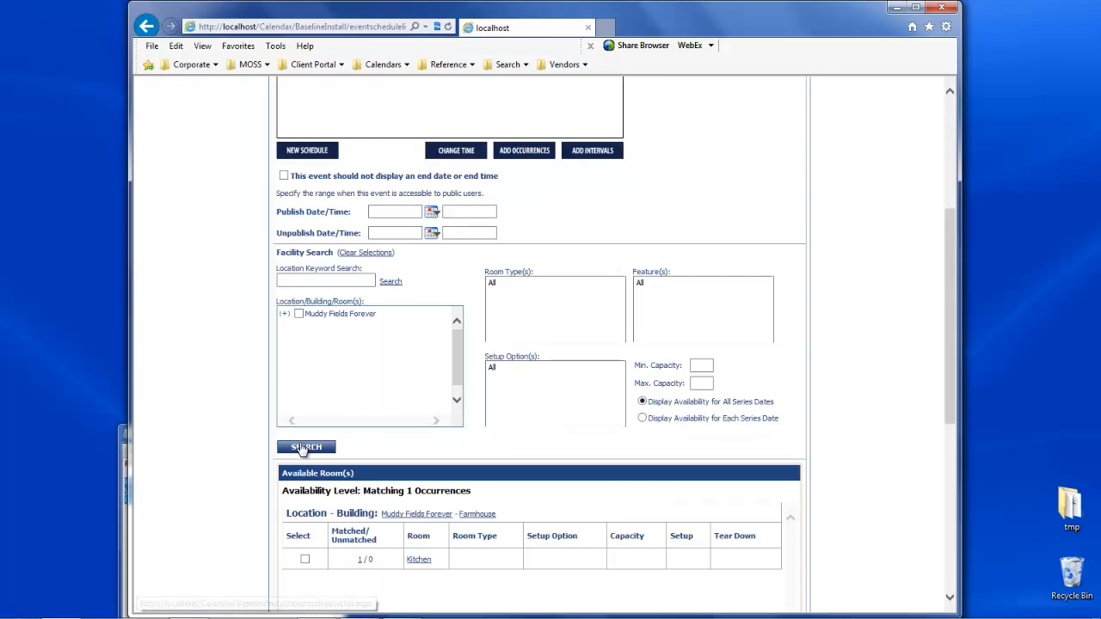
- Select the available Kitchen room and save its booking for the event, leaving the setup times and notes empty
scroll(236, 460, "down", 3)
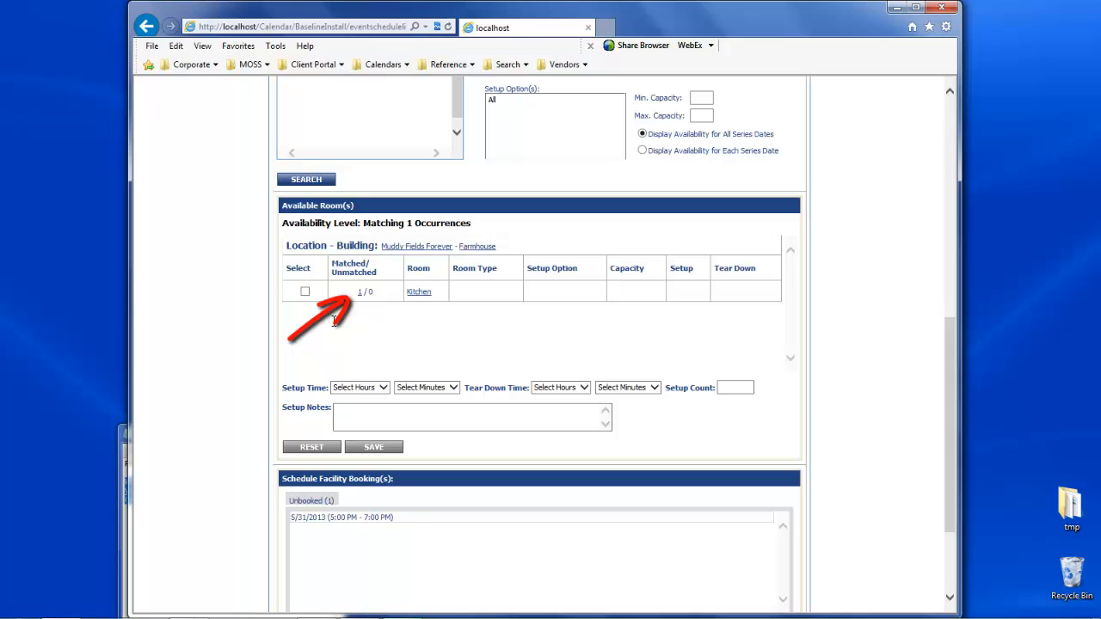
left_click(305, 294)
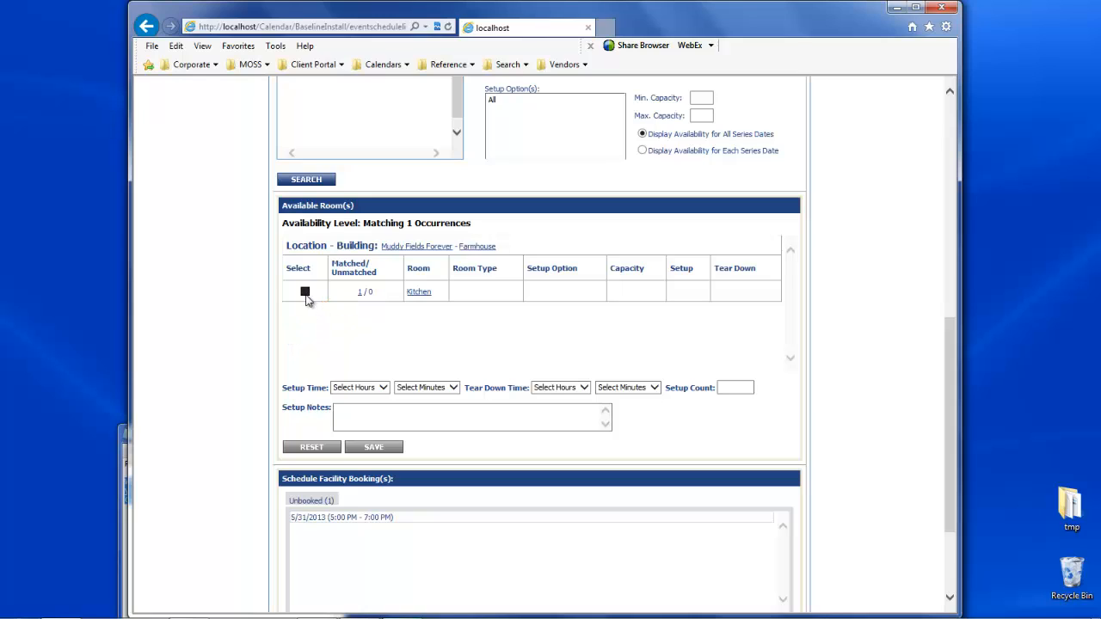
left_click(384, 388)
left_click(386, 388)
left_click(385, 412)
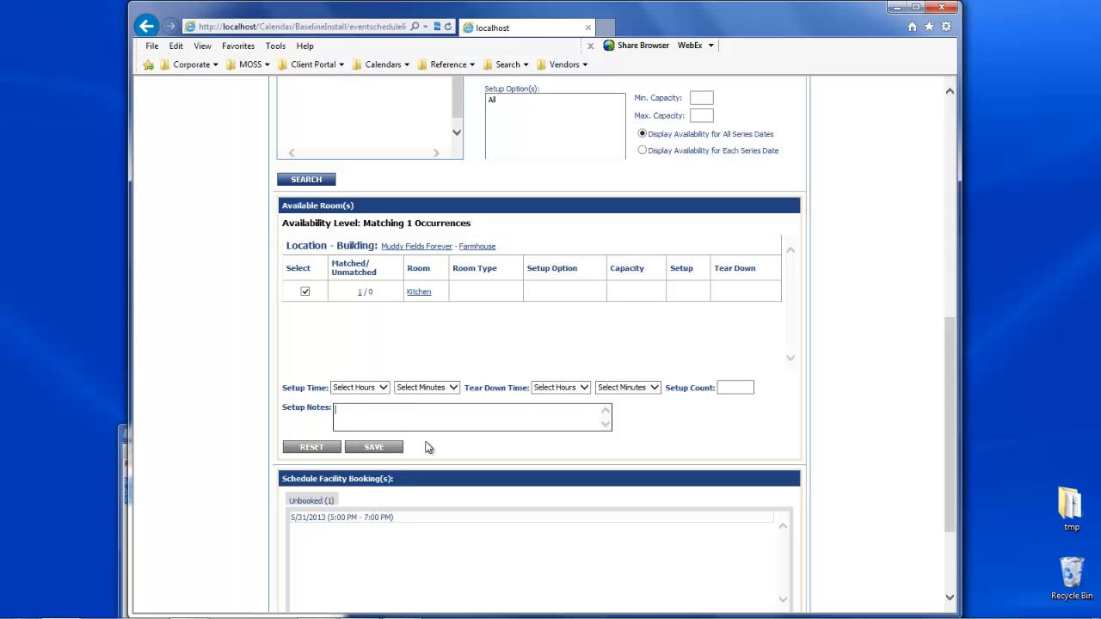
left_click(375, 449)
- Preview the event to review its facility request and details
scroll(418, 458, "down", 3)
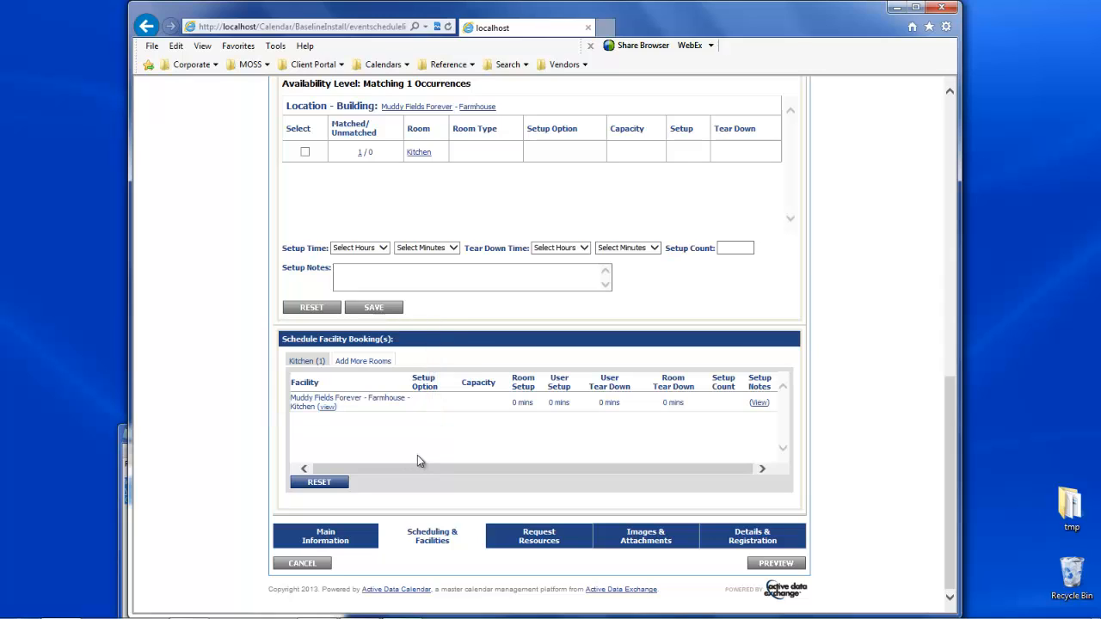
left_click(772, 566)
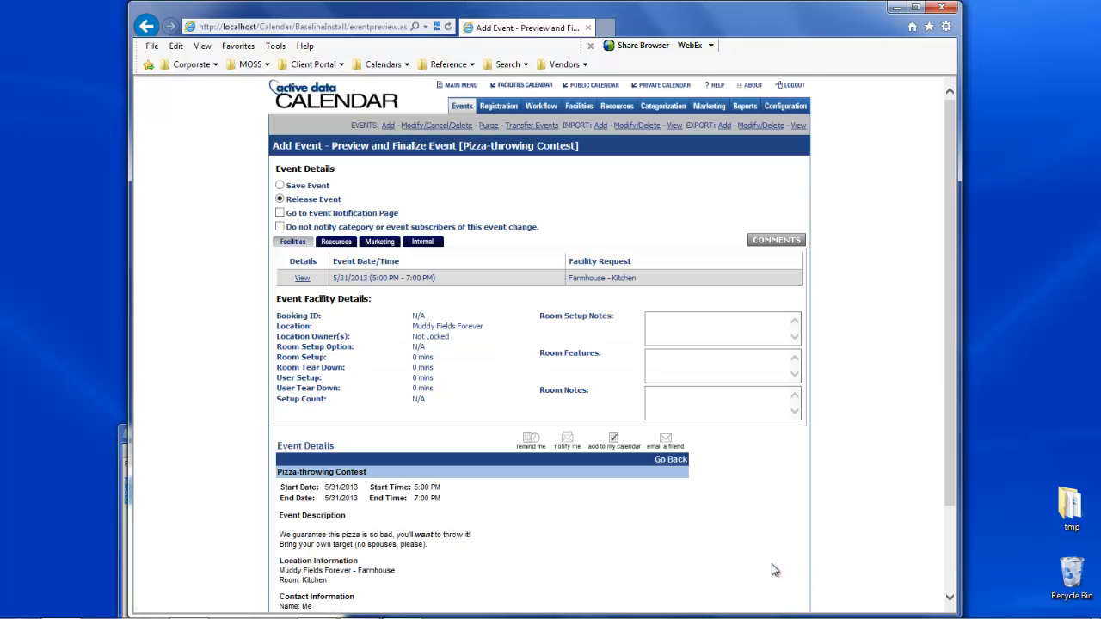
scroll(772, 569, "down", 3)
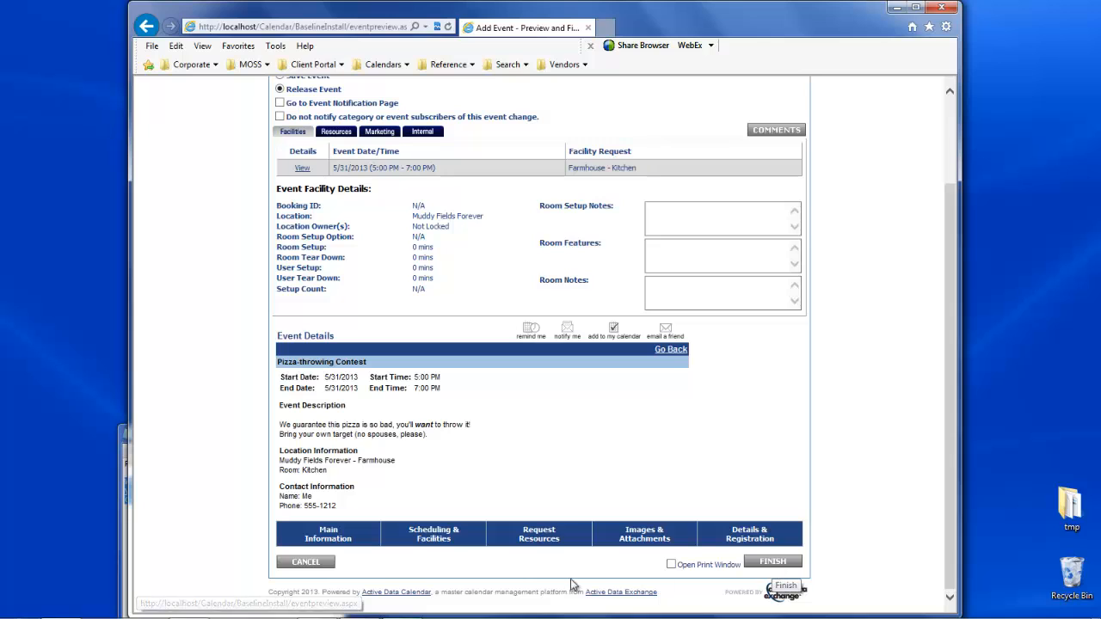
- Request the Wonder Mop and the No Wonder Bucket from the Mop and Bucket resource subcategory for the event
left_click(541, 540)
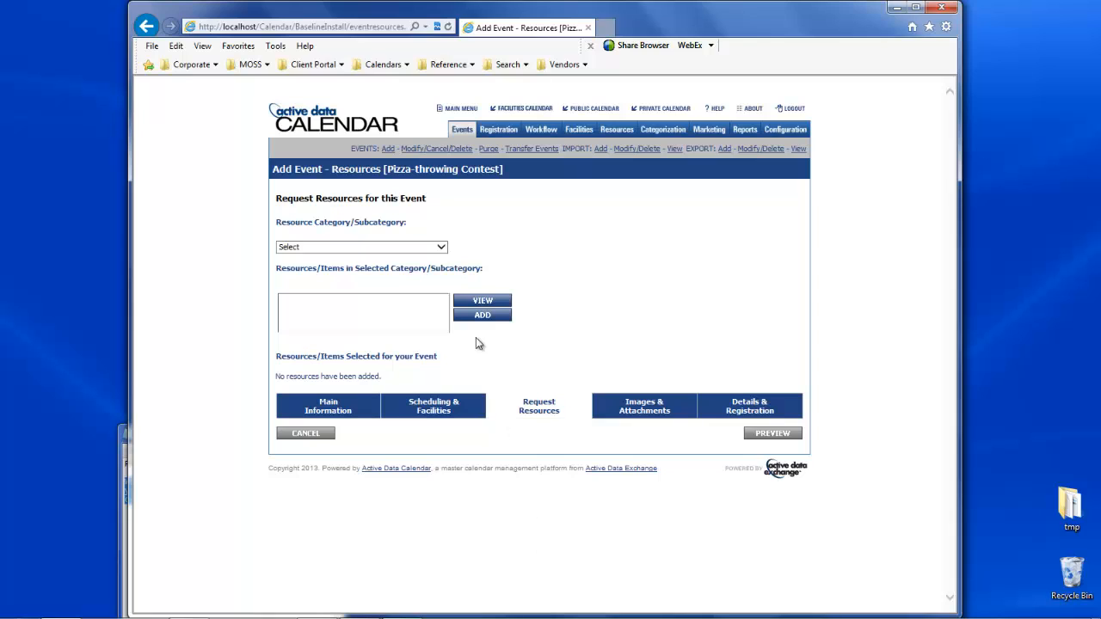
left_click(443, 248)
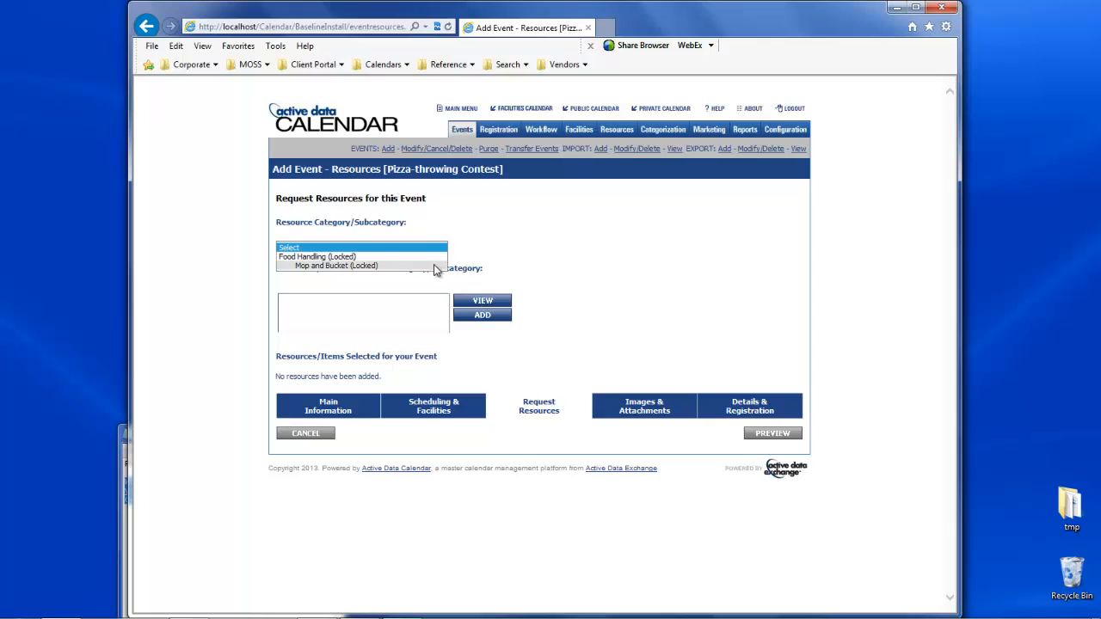
left_click(434, 266)
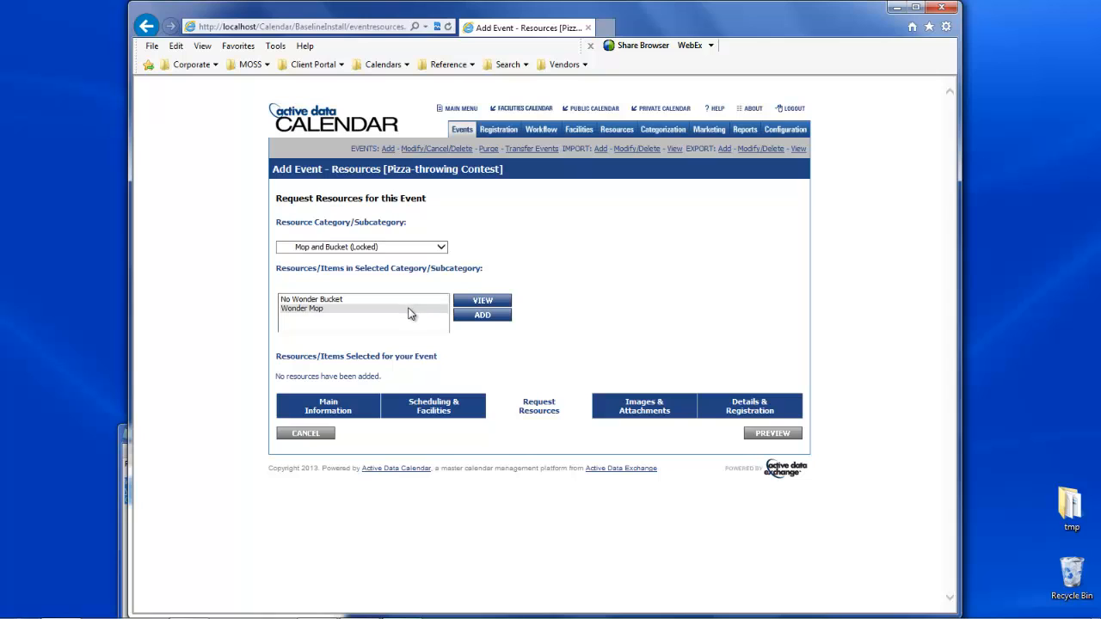
left_click(409, 309)
left_click(456, 316)
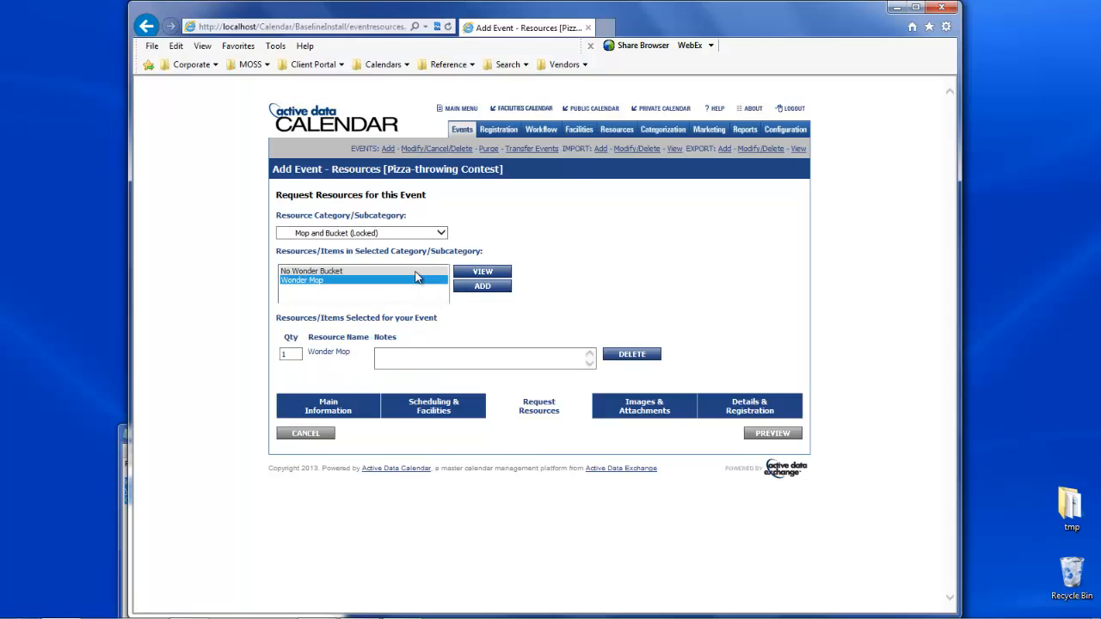
left_click(414, 271)
left_click(478, 287)
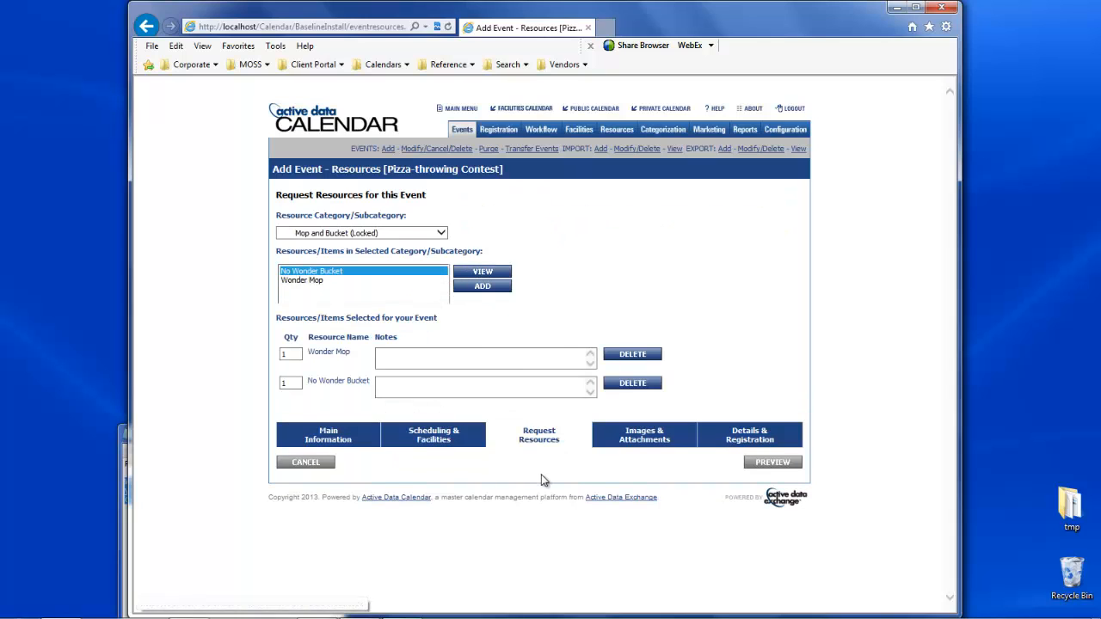
- Preview the event's requested resources, and view its image and attachment upload options
left_click(786, 466)
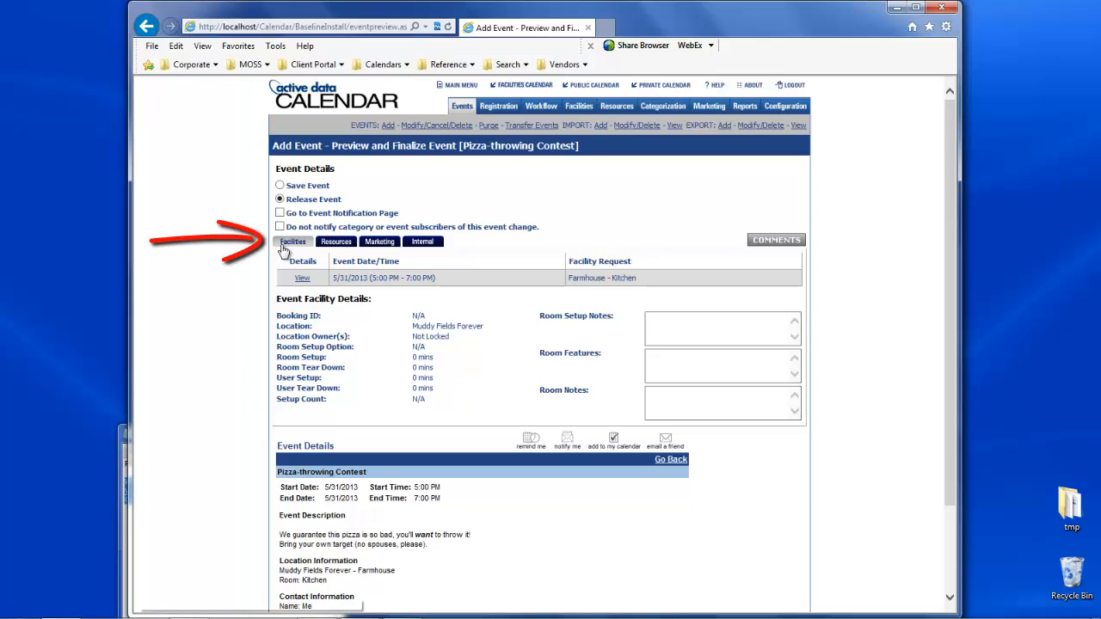
left_click(334, 250)
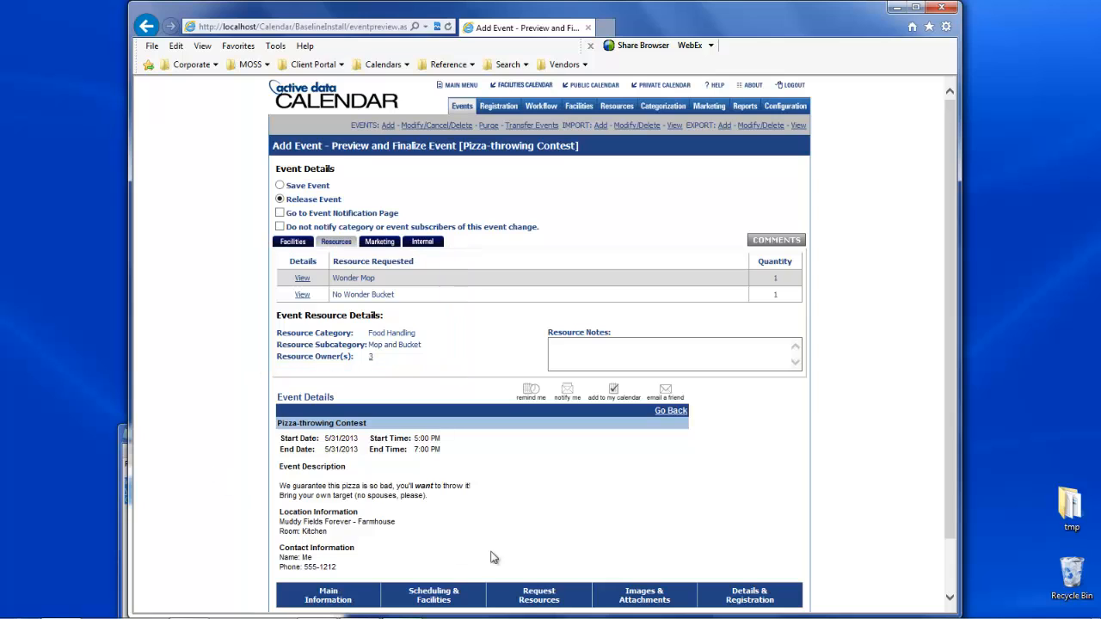
left_click(651, 596)
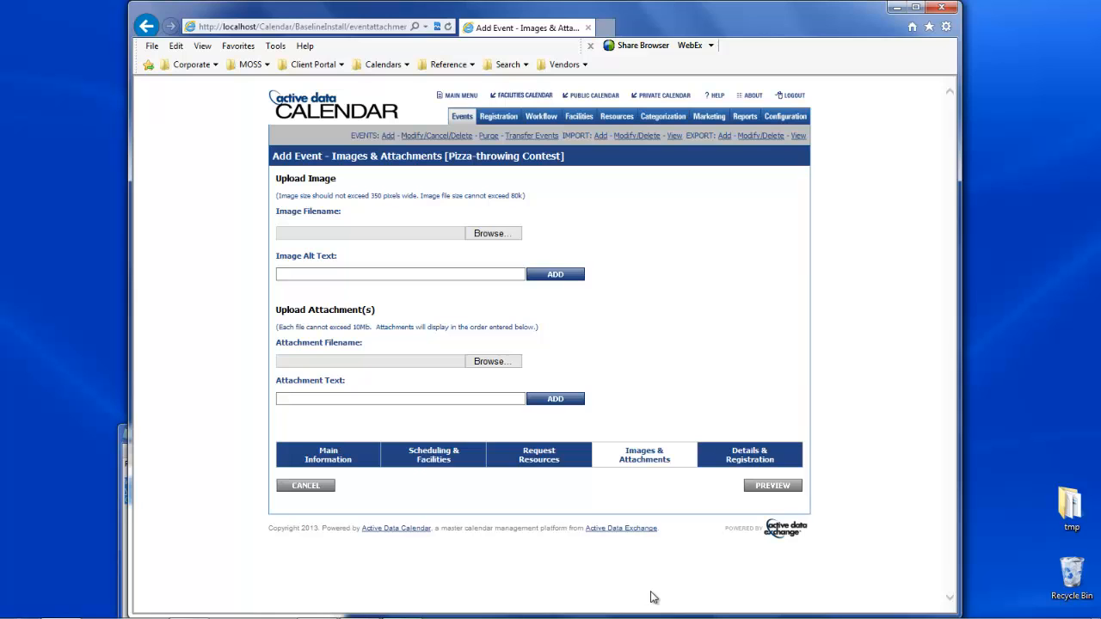
- Return to the event preview and finish adding the event with the Release Event option
left_click(757, 486)
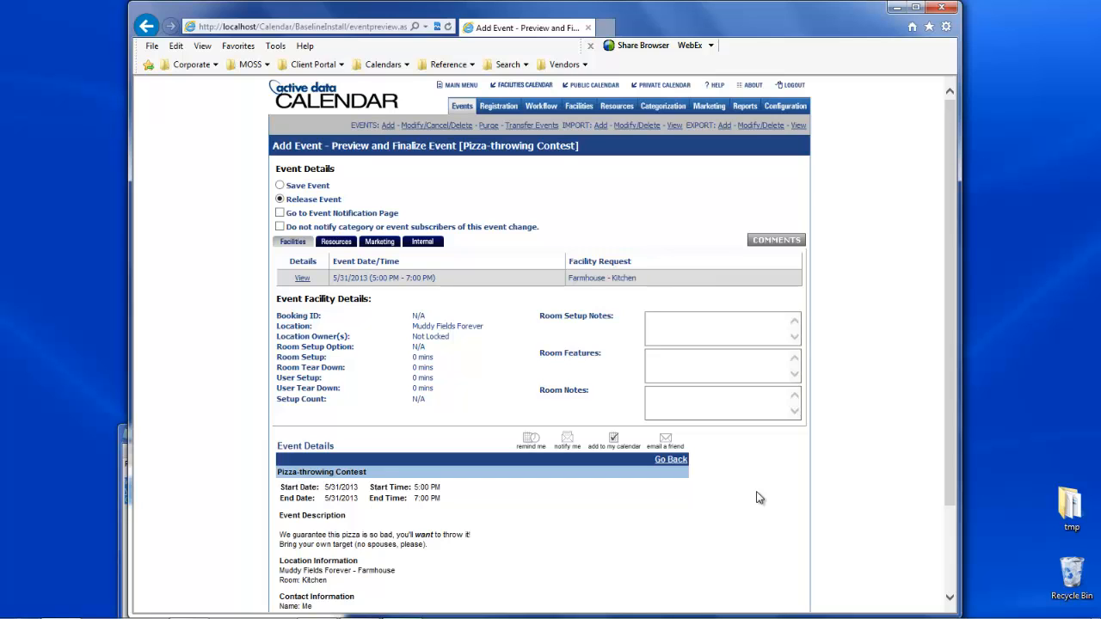
scroll(758, 497, "down", 3)
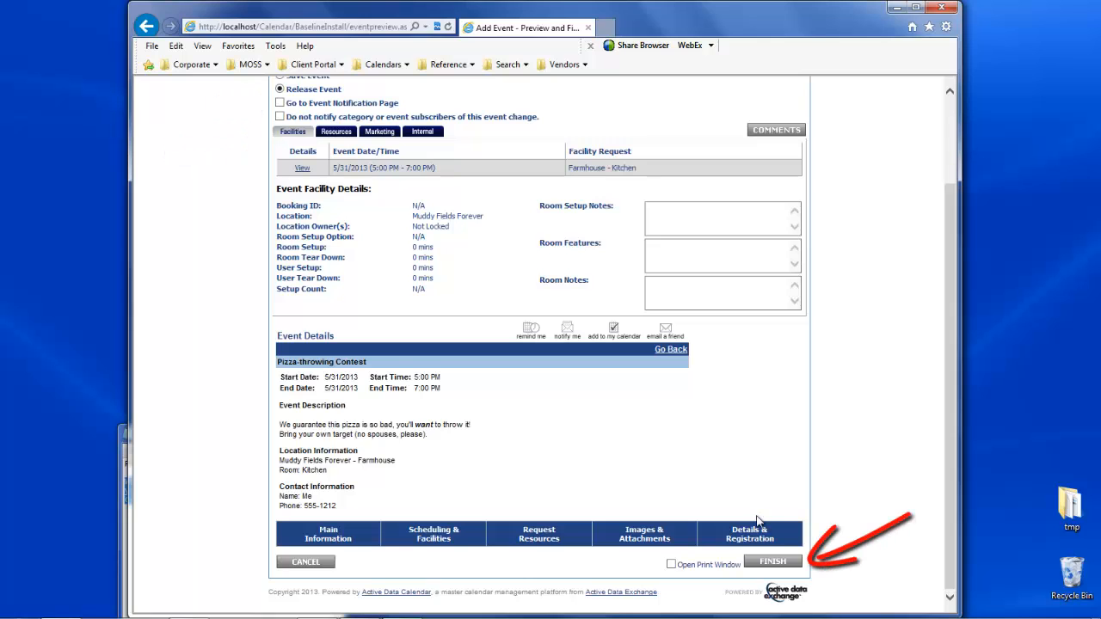
left_click(760, 562)
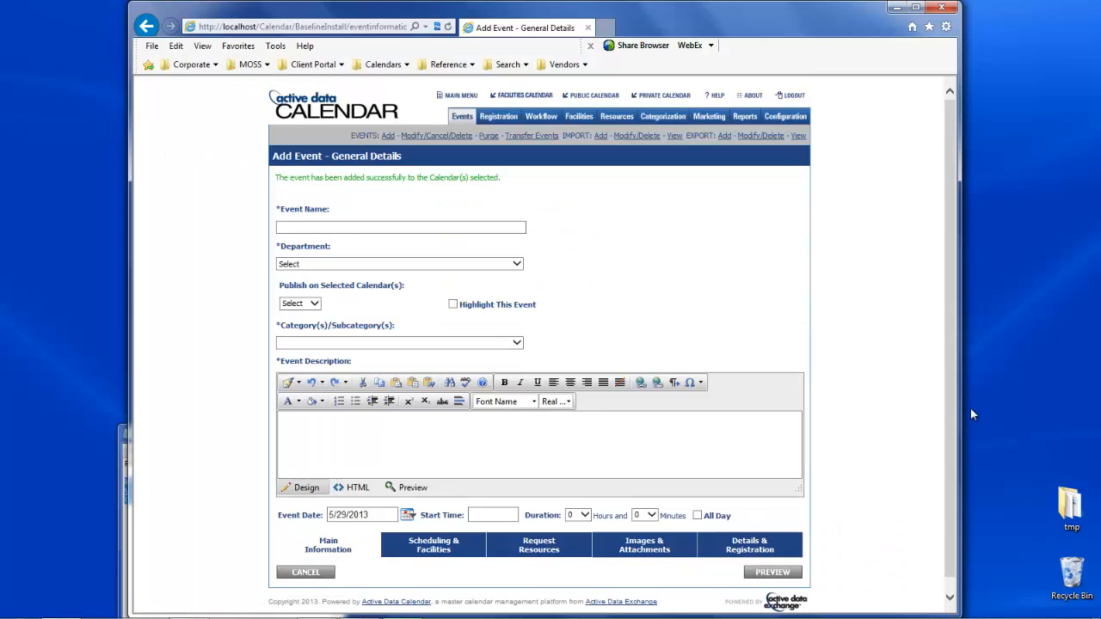